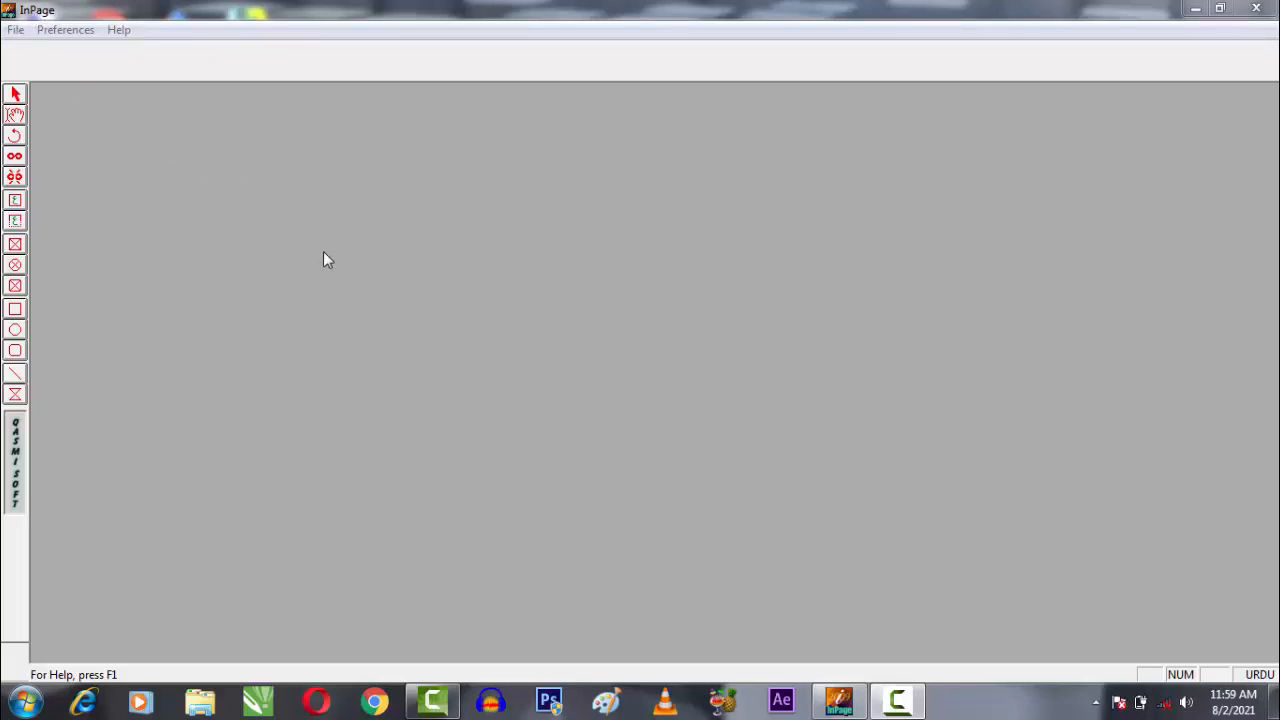
# Step: Start a new document and move its settings dialog aside
pyautogui.click(15, 32)
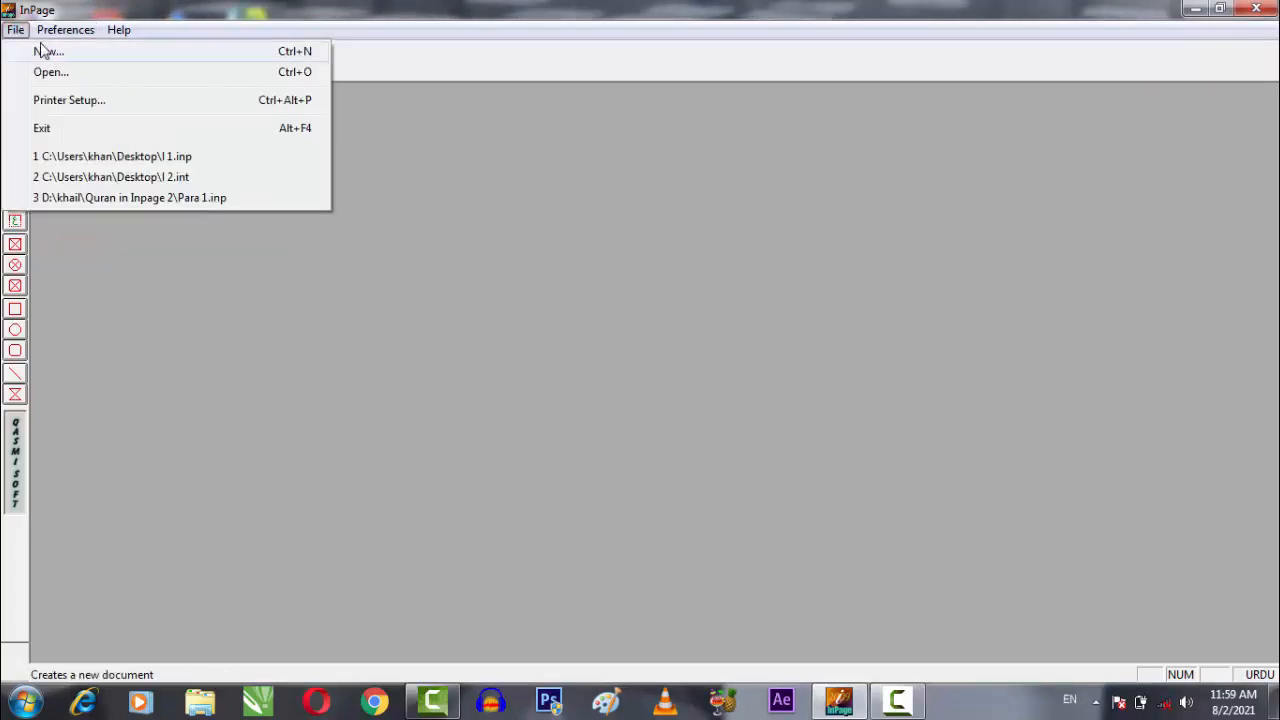
pyautogui.click(48, 51)
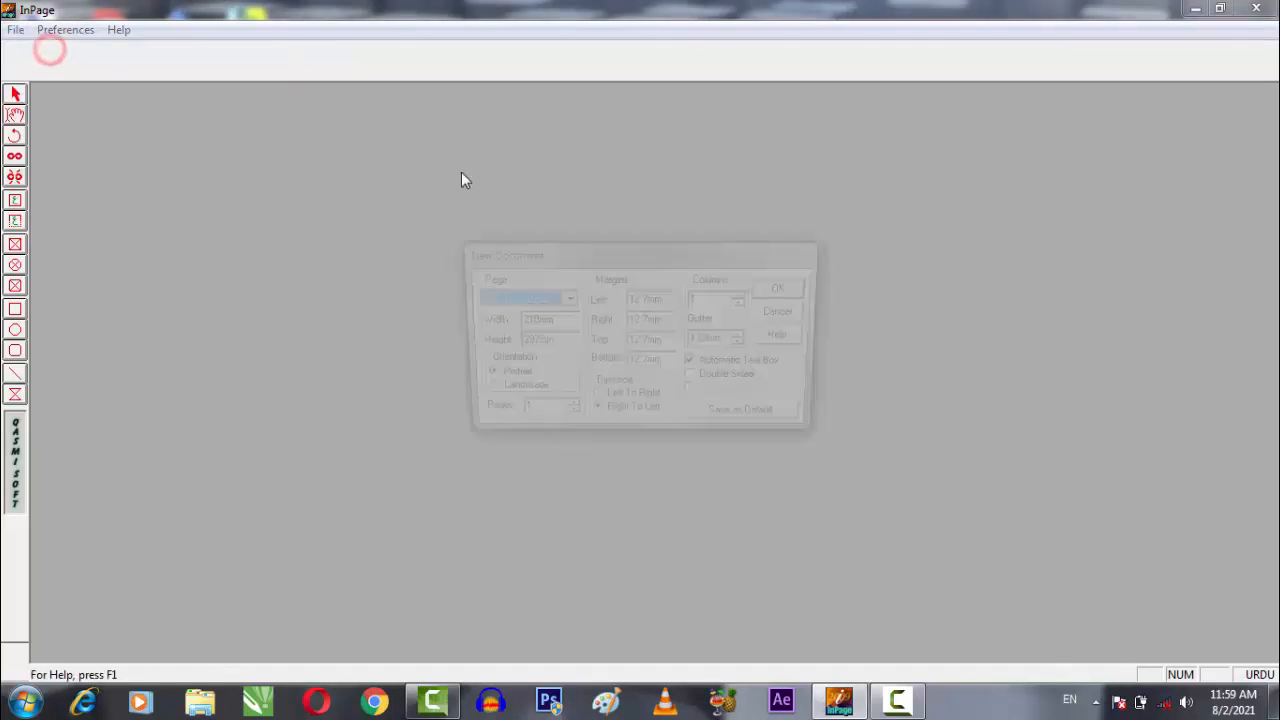
pyautogui.moveTo(666, 250); pyautogui.dragTo(424, 225)
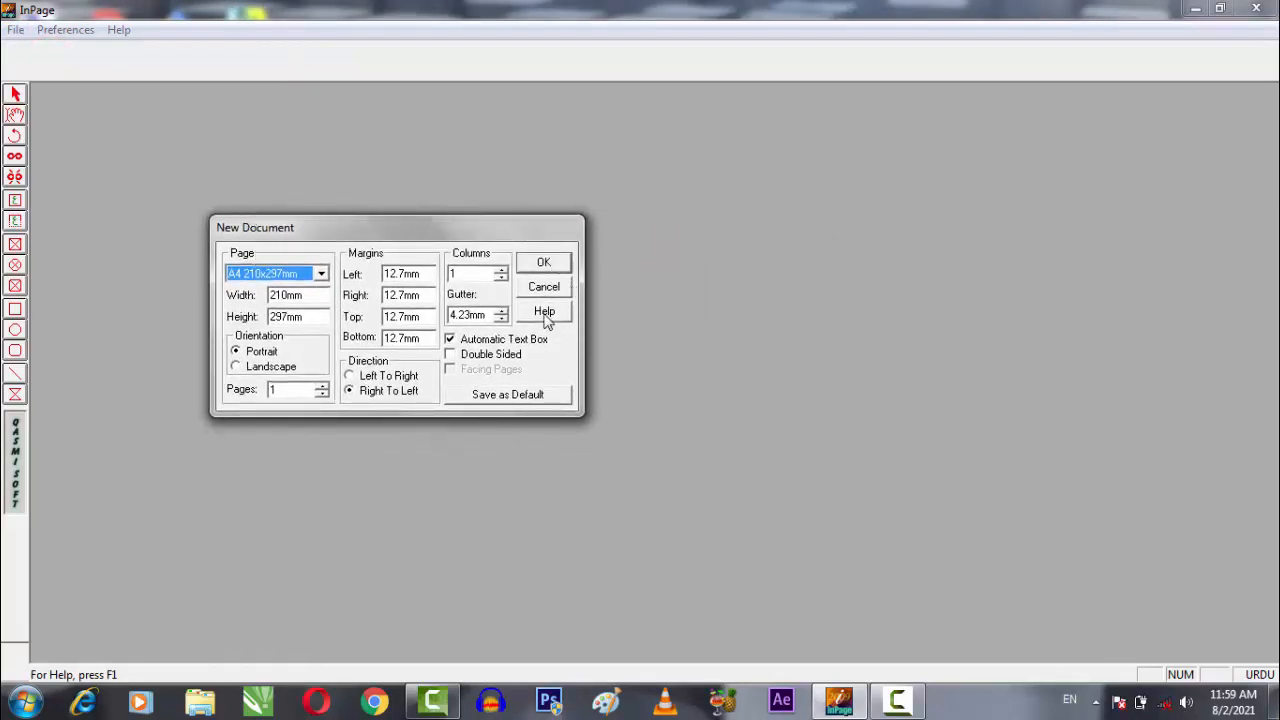
pyautogui.moveTo(397, 229); pyautogui.dragTo(437, 233)
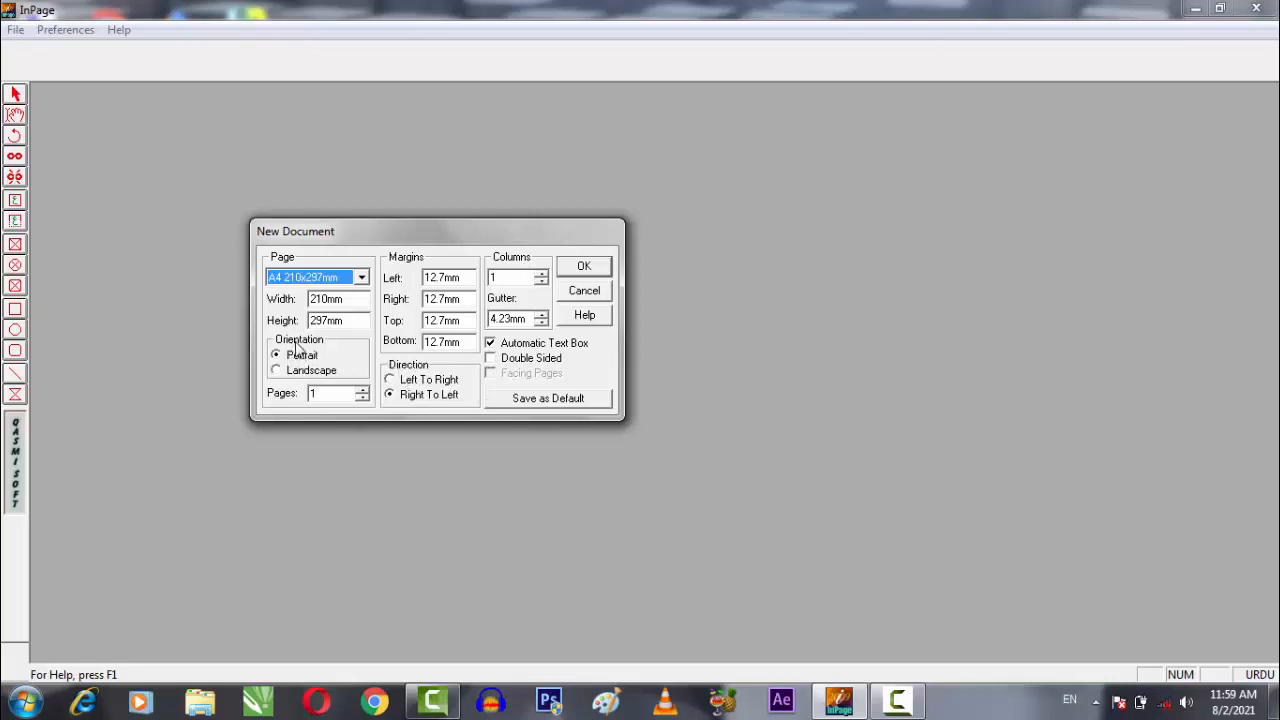
pyautogui.moveTo(345, 237); pyautogui.dragTo(297, 246)
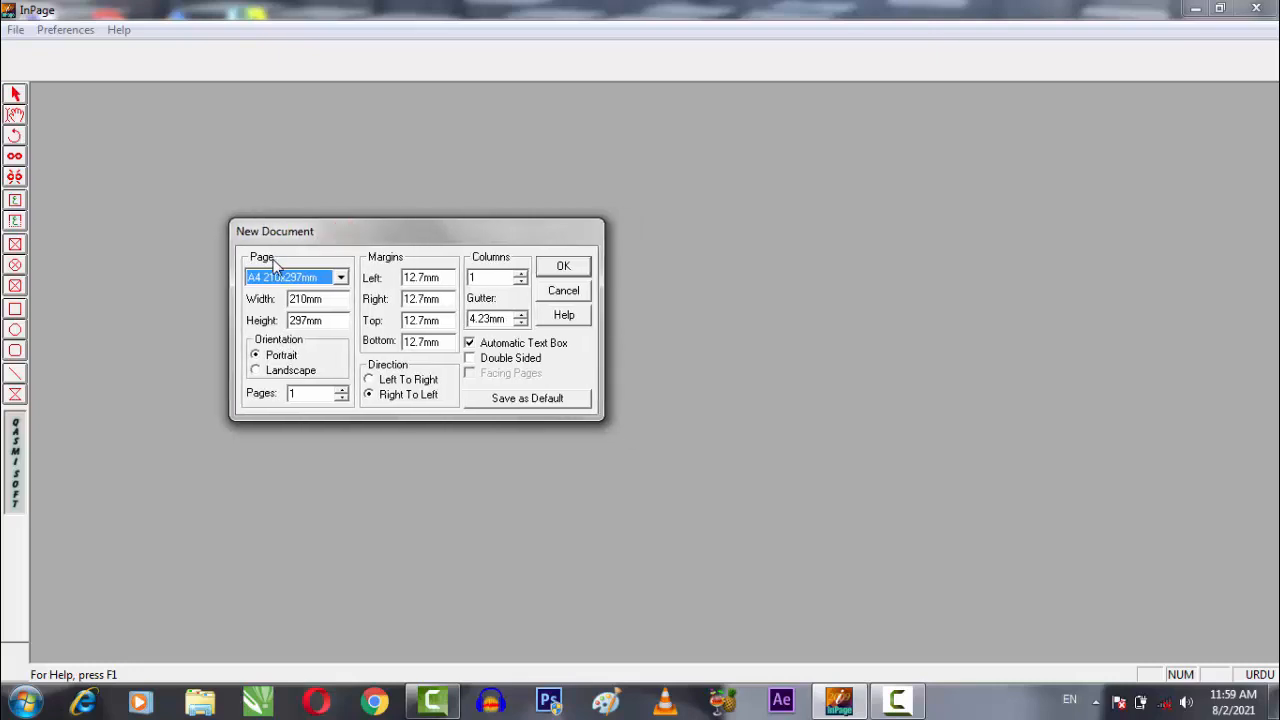
# Step: Look through the preset page sizes for the new document and keep A4 210x297mm selected
pyautogui.click(341, 279)
pyautogui.click(341, 279)
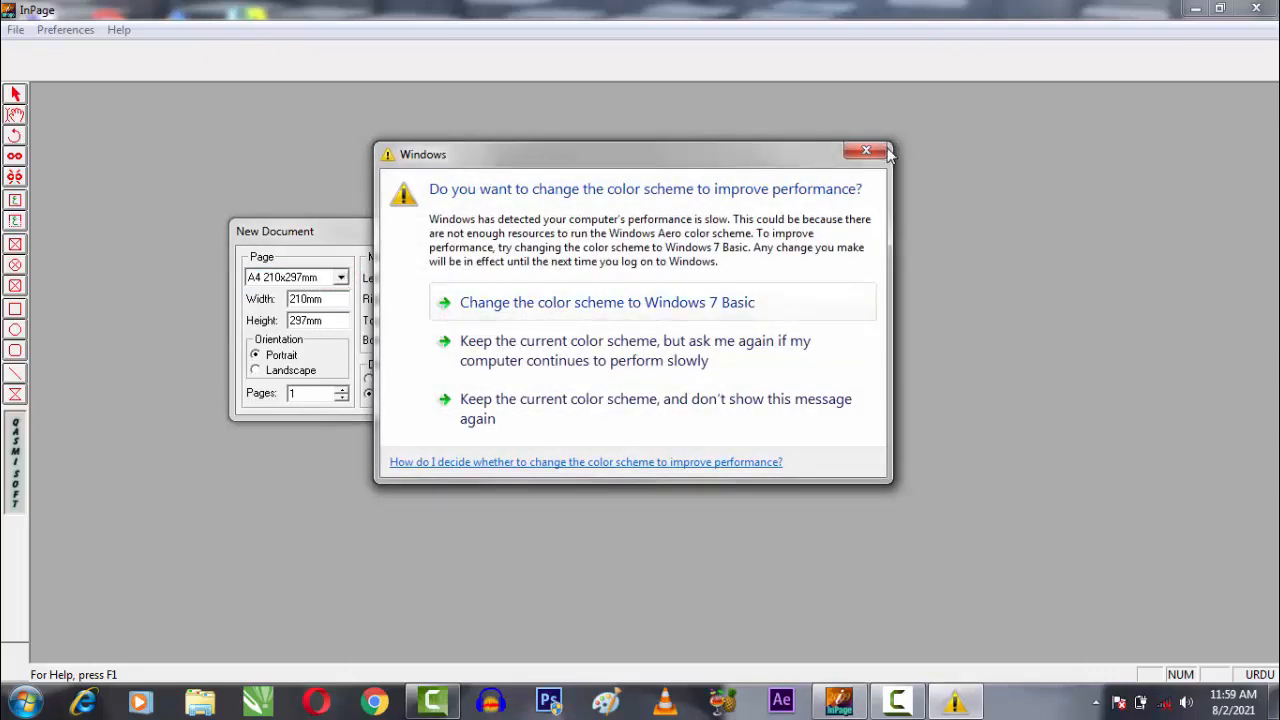
pyautogui.click(884, 150)
pyautogui.click(341, 278)
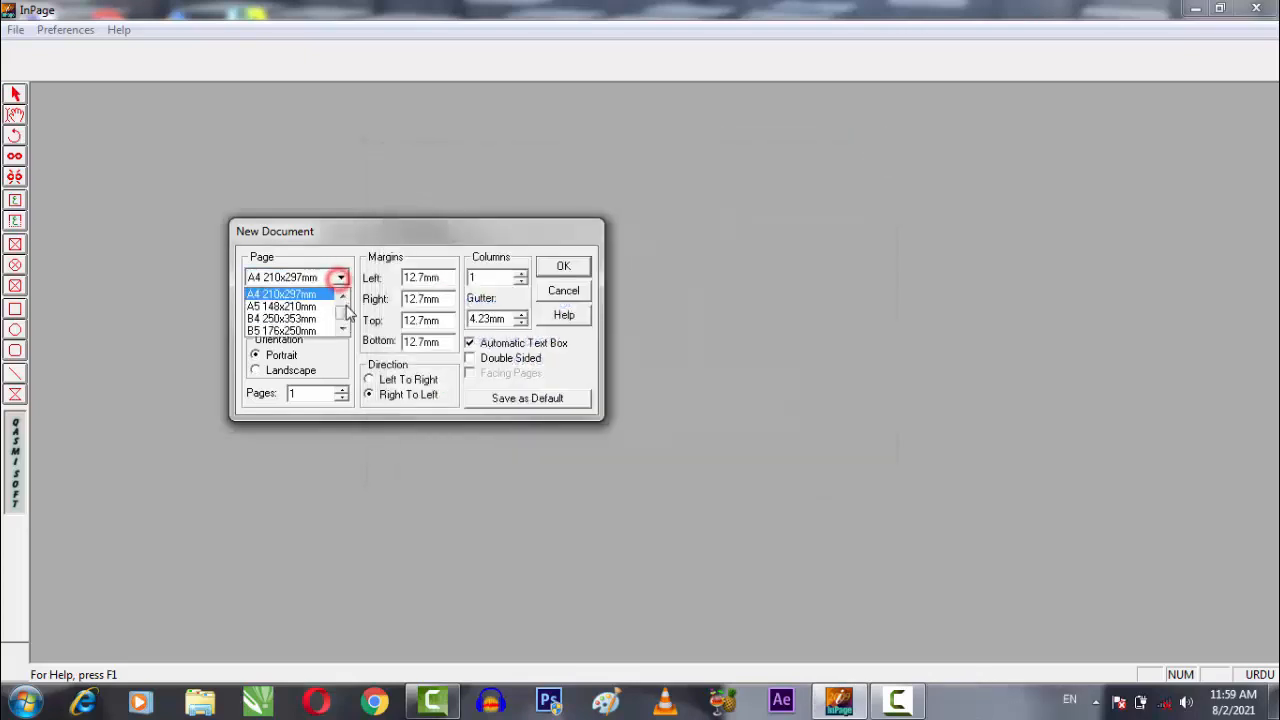
pyautogui.click(347, 313)
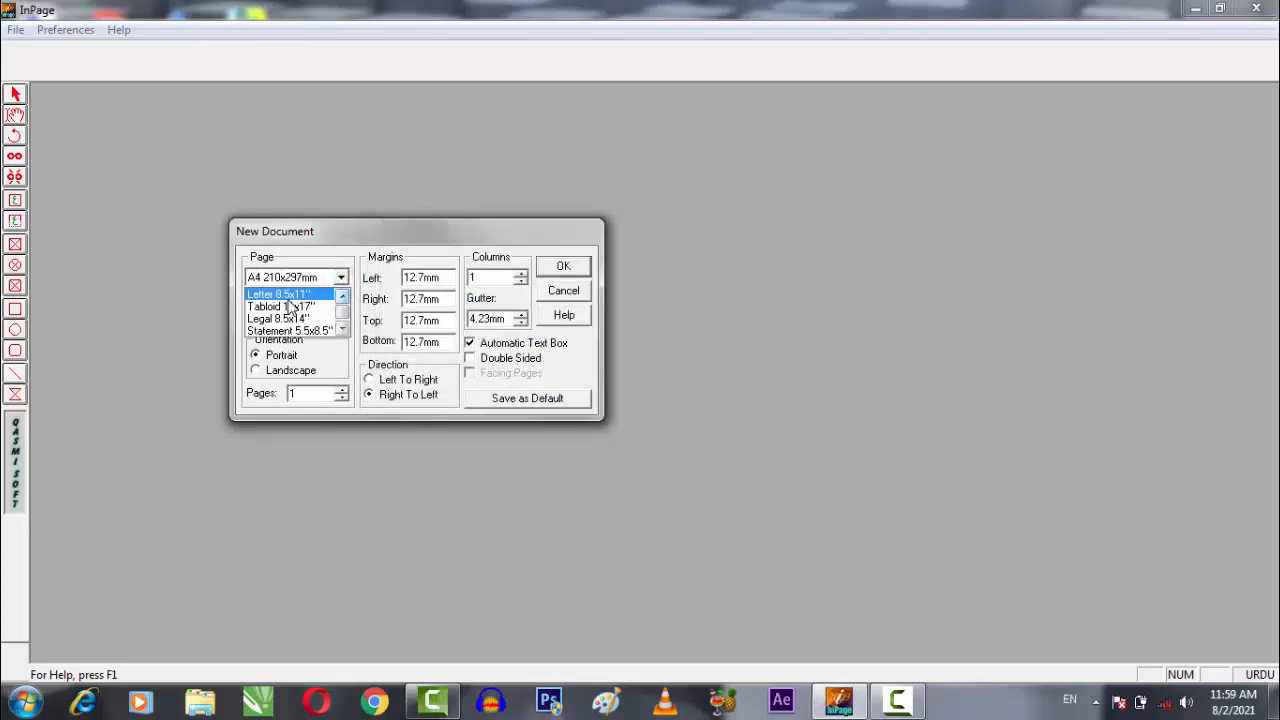
pyautogui.click(339, 307)
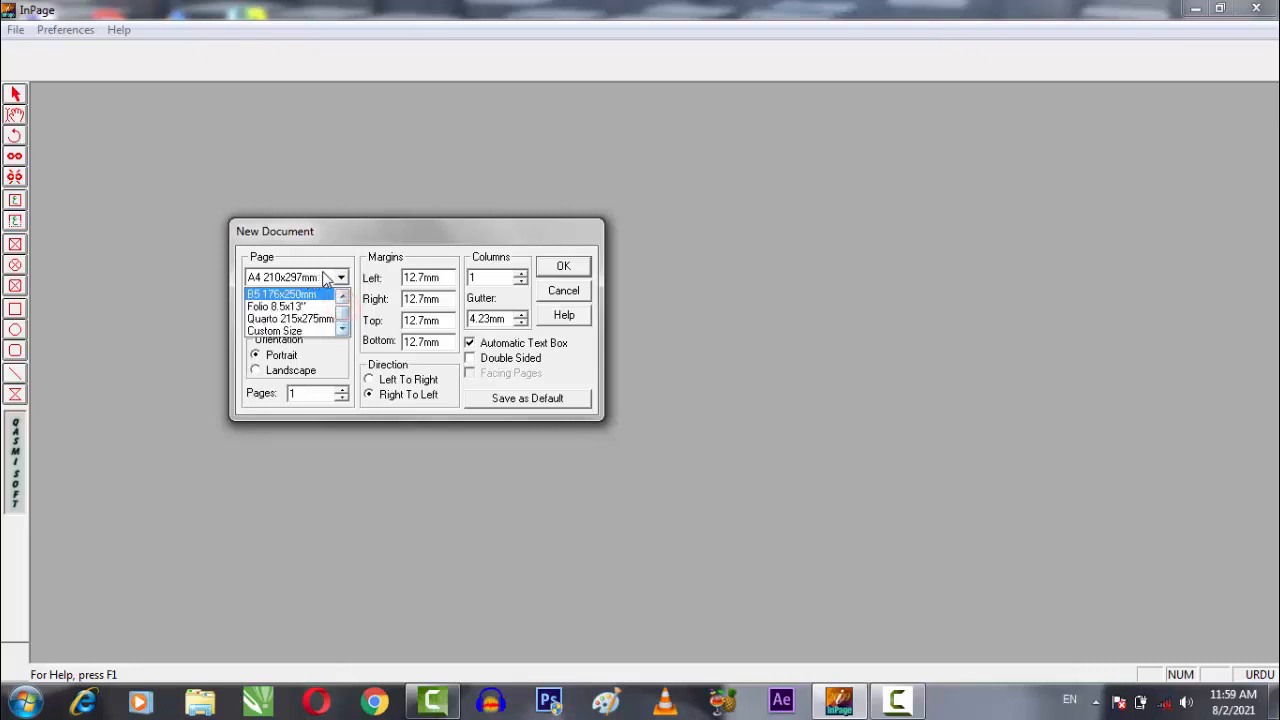
pyautogui.click(325, 279)
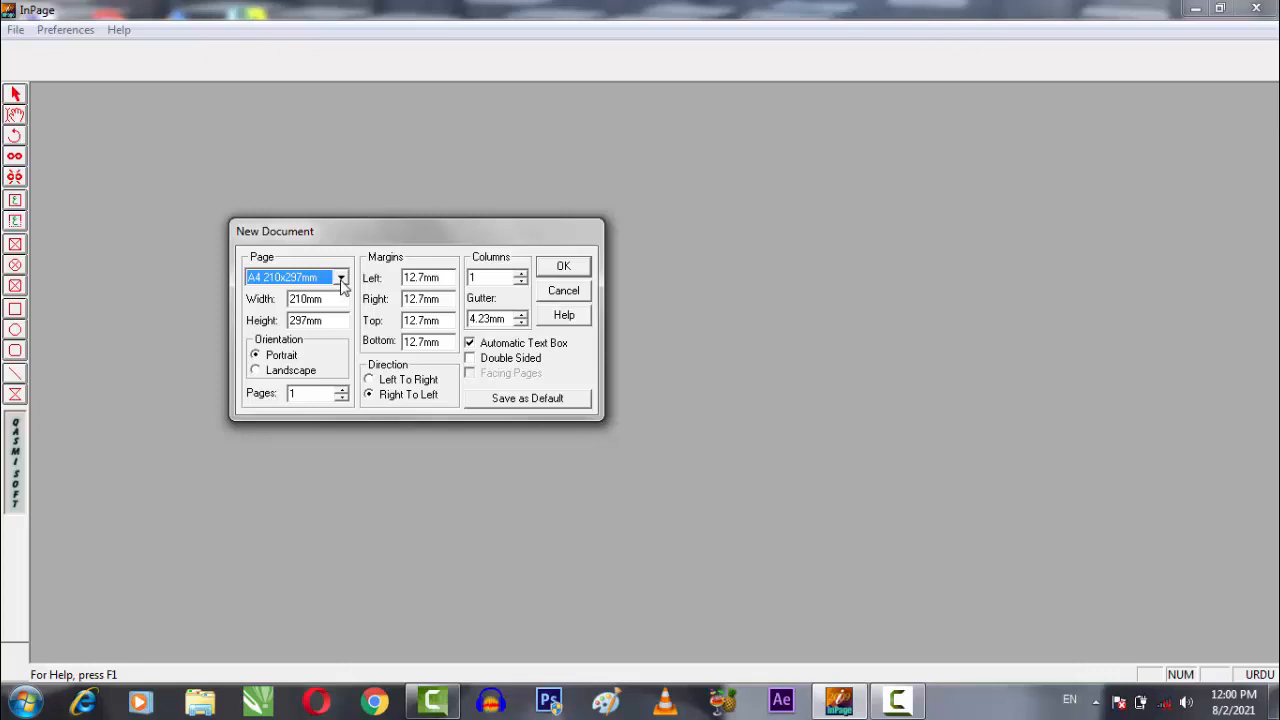
# Step: Examine the page width setting of the new document without editing it
pyautogui.moveTo(340, 232); pyautogui.dragTo(348, 216)
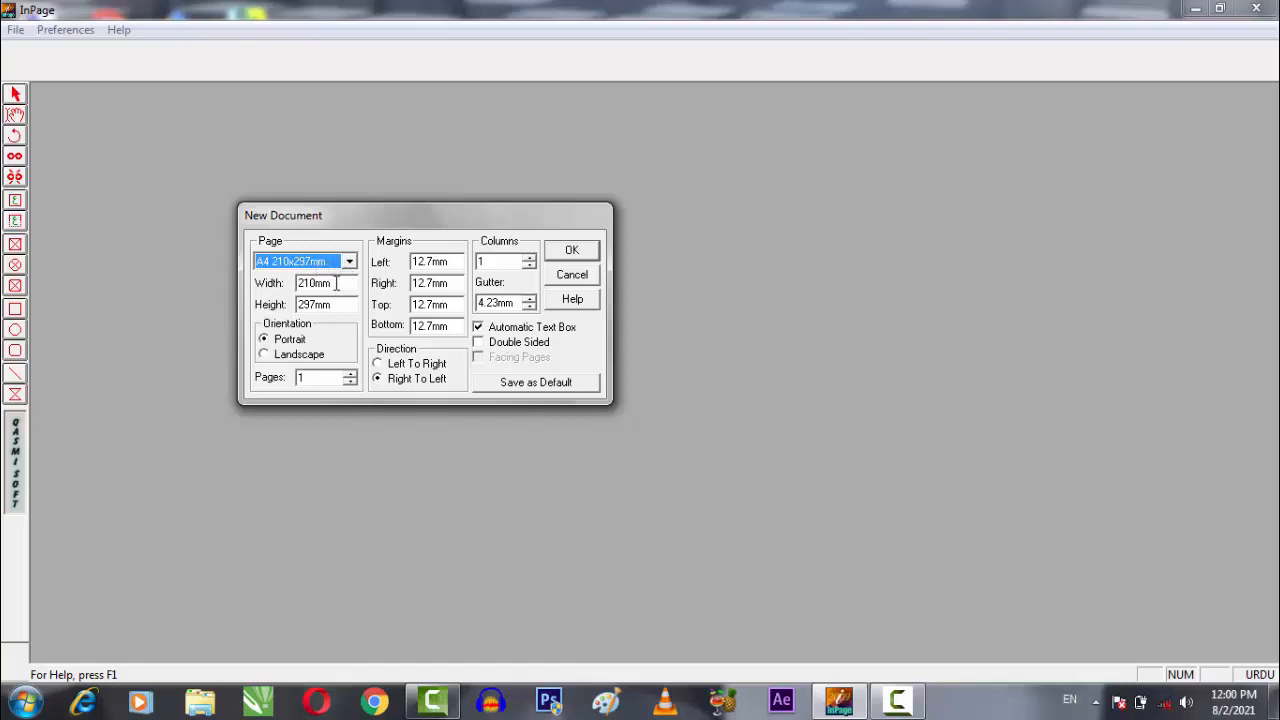
pyautogui.moveTo(337, 283); pyautogui.dragTo(298, 286)
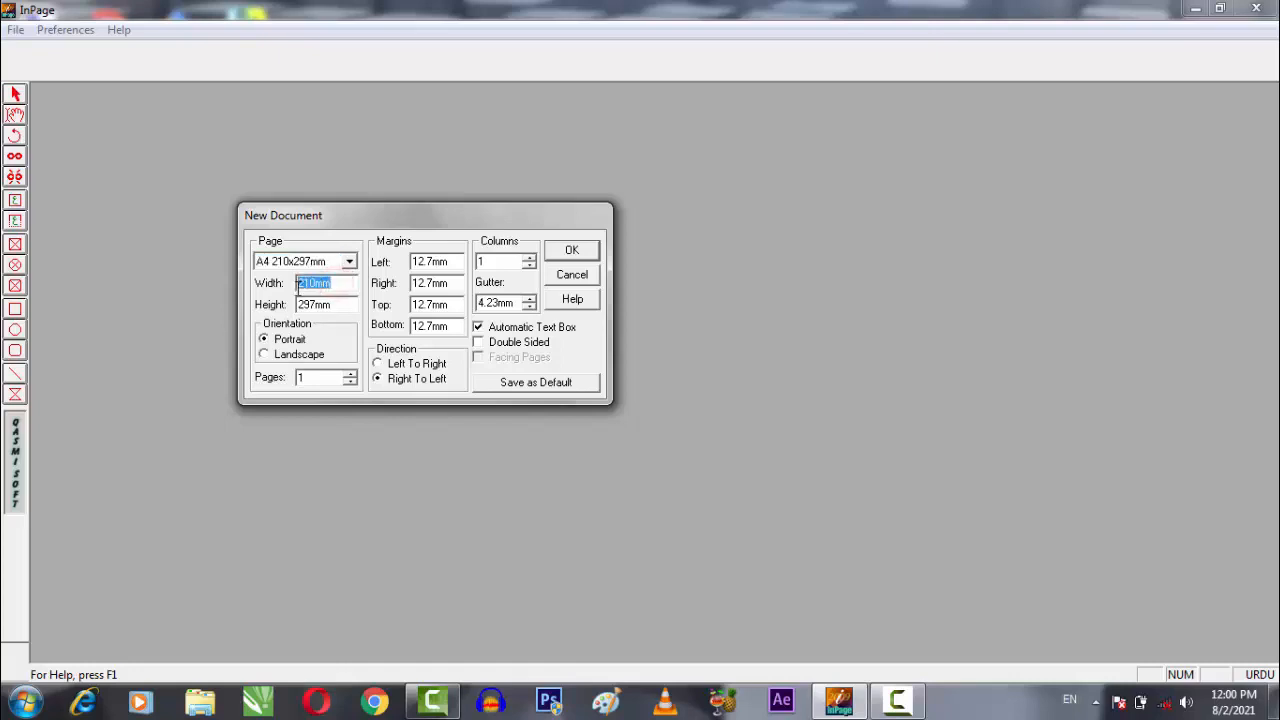
pyautogui.click(338, 284)
pyautogui.moveTo(337, 284); pyautogui.dragTo(298, 285)
pyautogui.doubleClick(337, 284)
pyautogui.moveTo(354, 219); pyautogui.dragTo(309, 209)
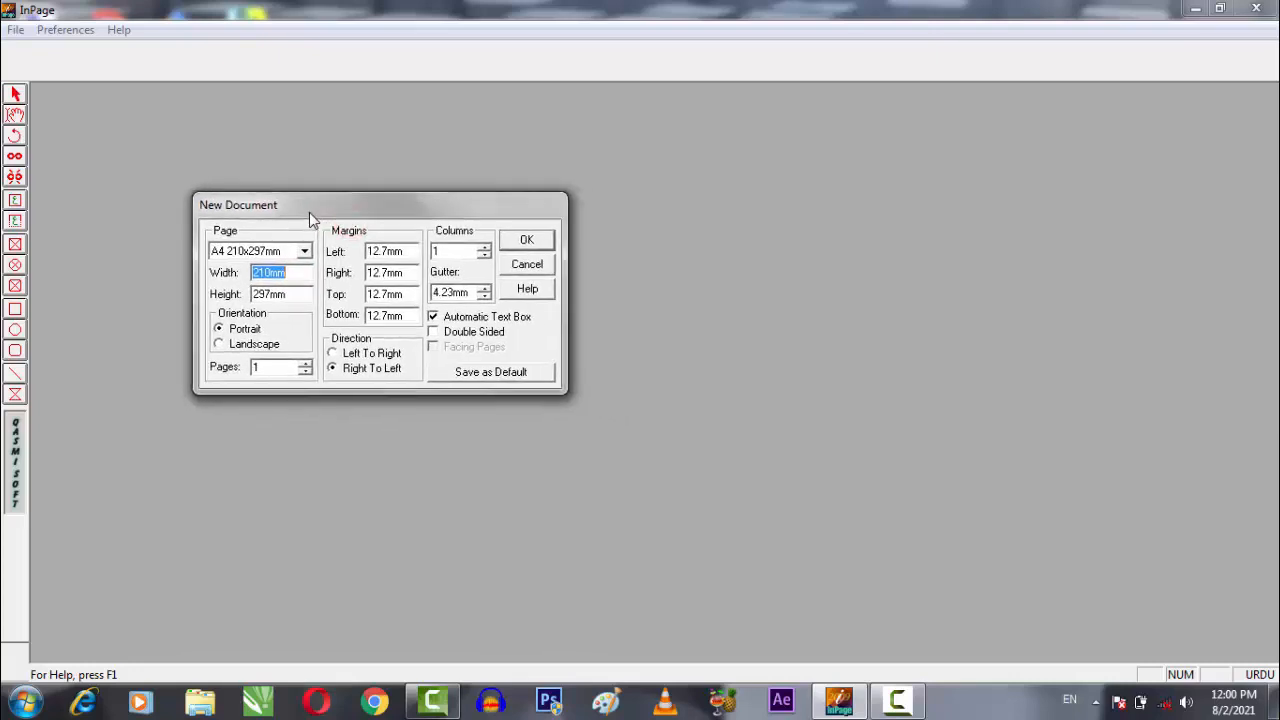
pyautogui.click(300, 278)
pyautogui.moveTo(622, 137); pyautogui.dragTo(873, 589)
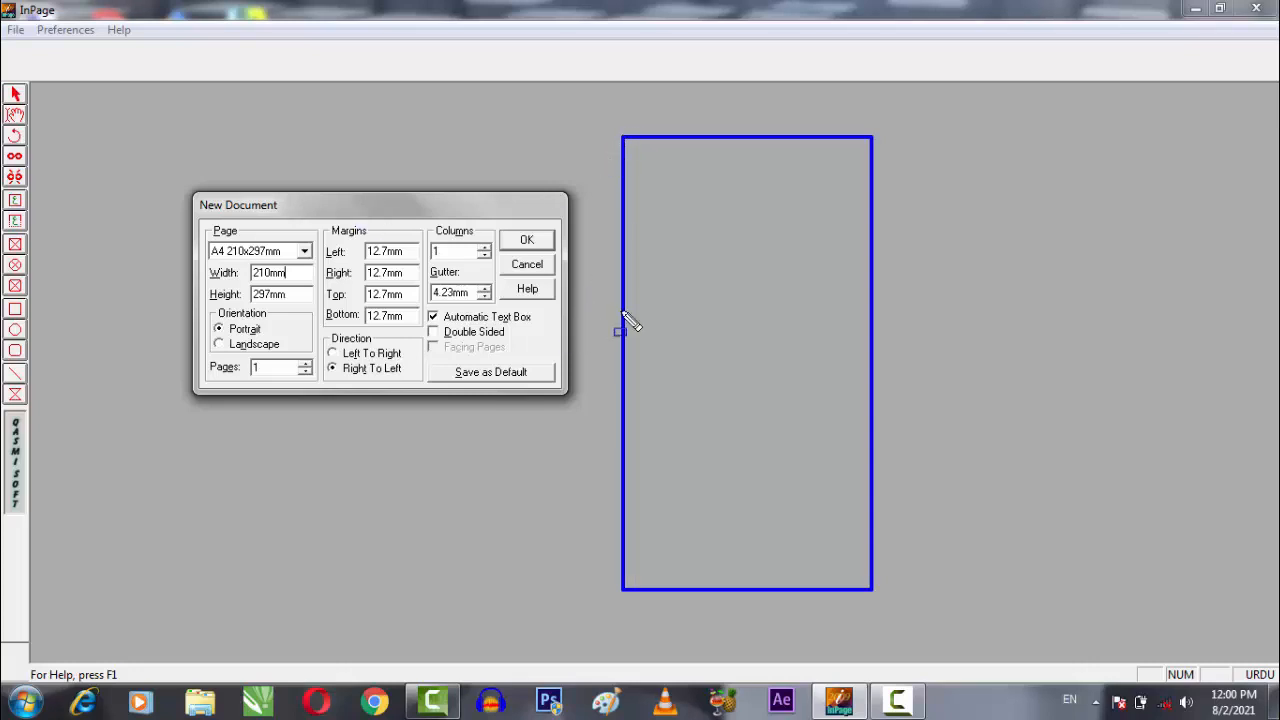
pyautogui.moveTo(624, 312); pyautogui.dragTo(871, 385)
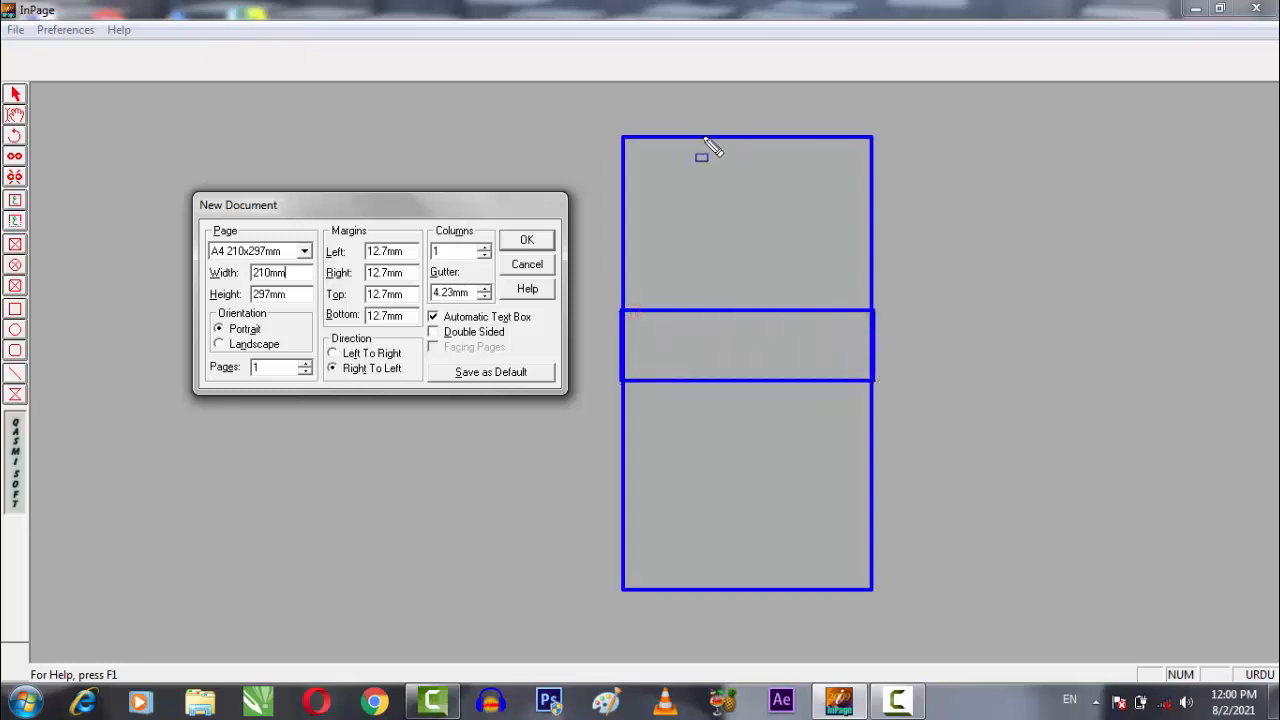
pyautogui.moveTo(699, 135); pyautogui.dragTo(836, 588)
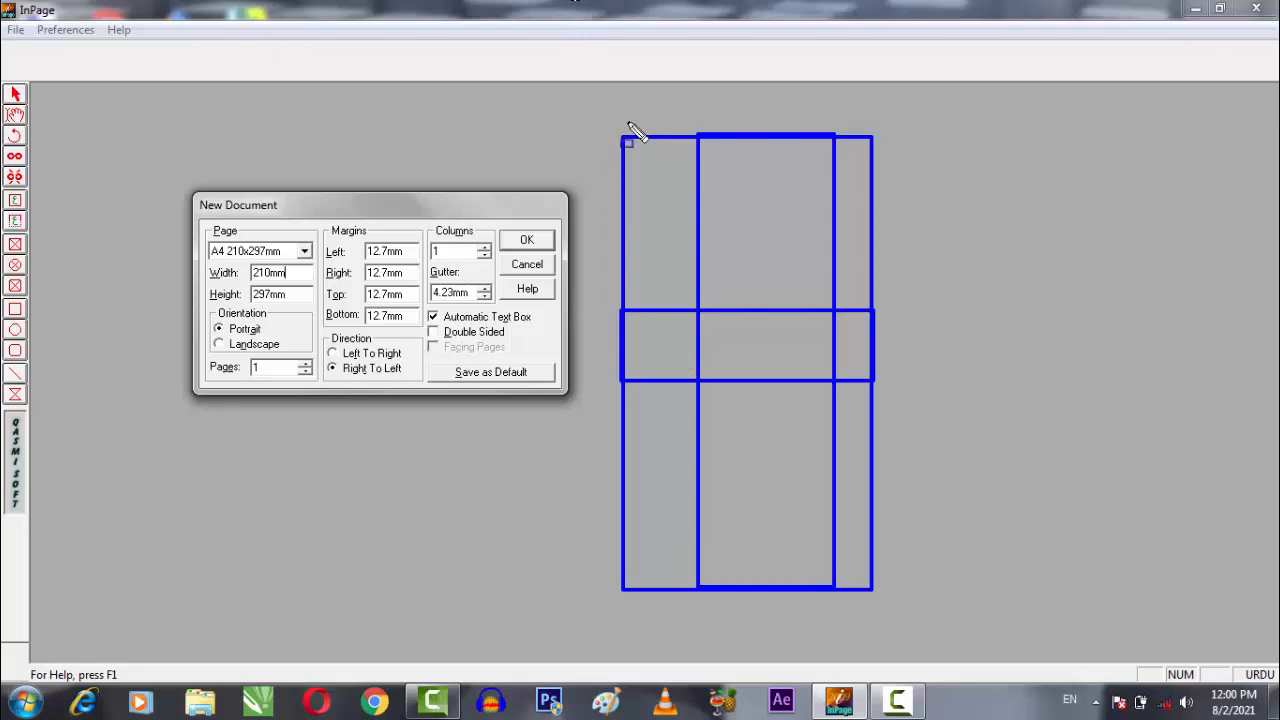
pyautogui.moveTo(629, 135); pyautogui.dragTo(648, 590)
pyautogui.moveTo(585, 325); pyautogui.dragTo(912, 355)
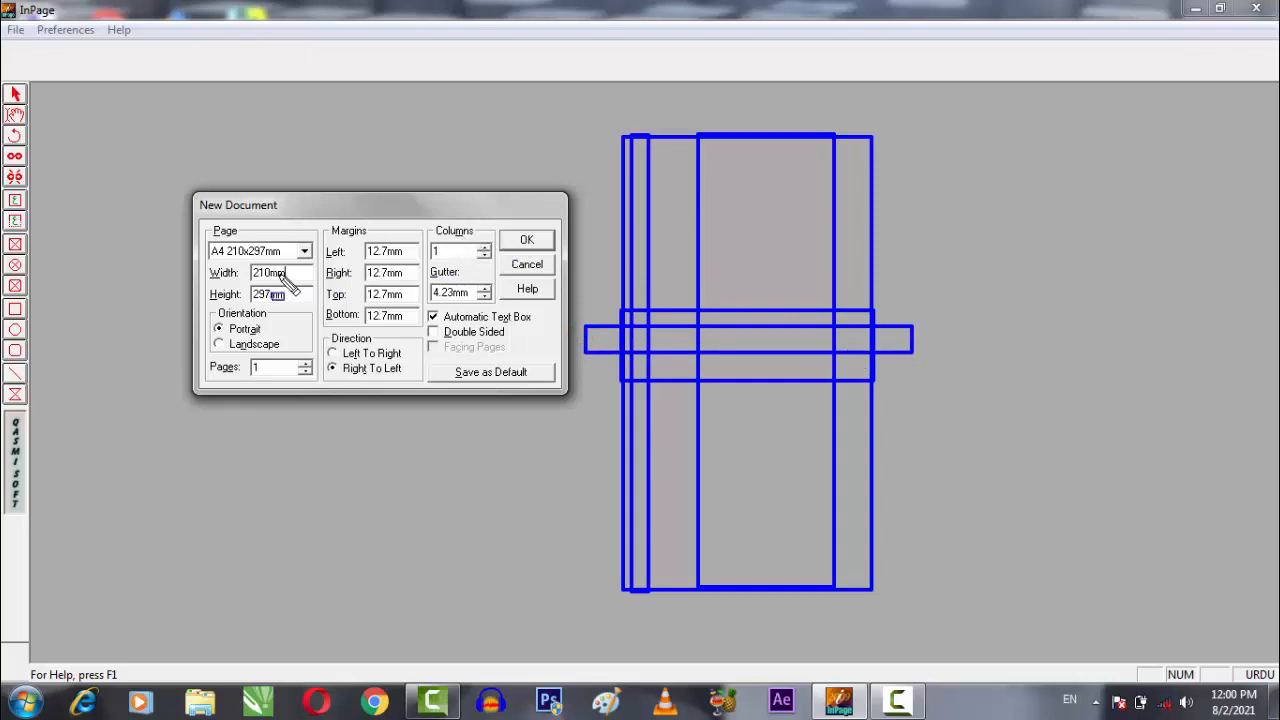
pyautogui.moveTo(585, 312); pyautogui.dragTo(871, 402)
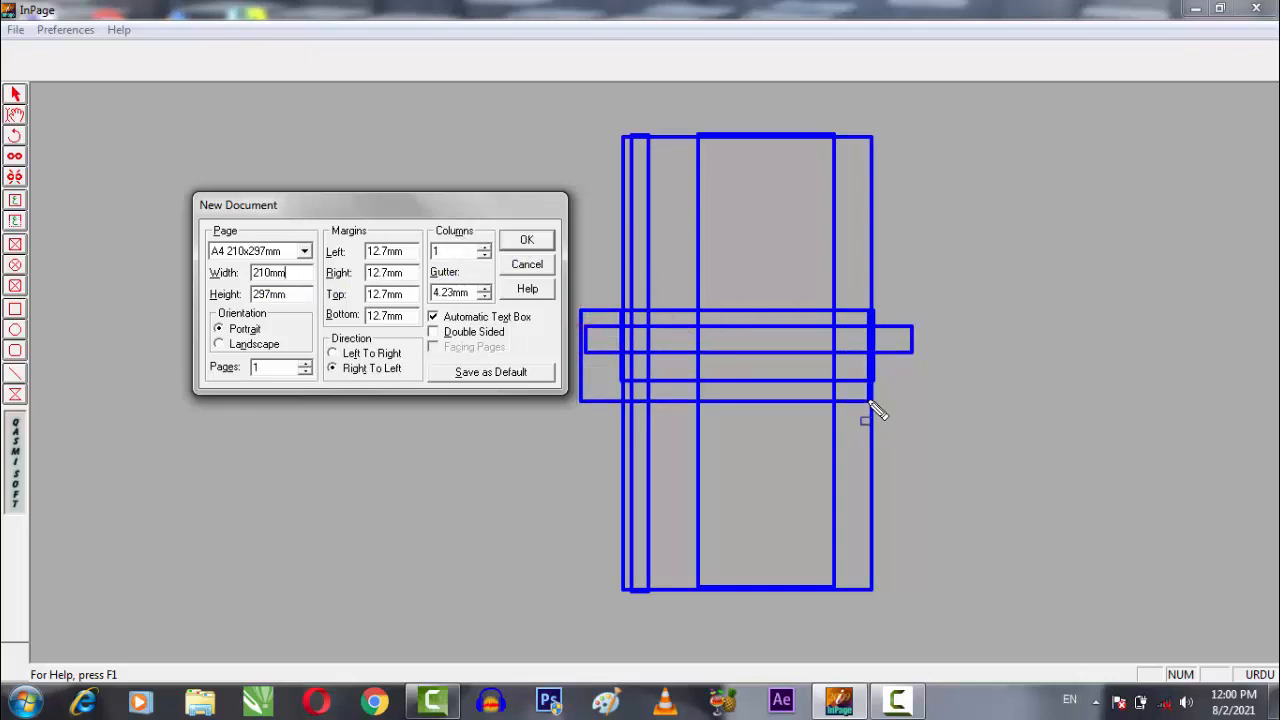
pyautogui.moveTo(693, 125); pyautogui.dragTo(830, 614)
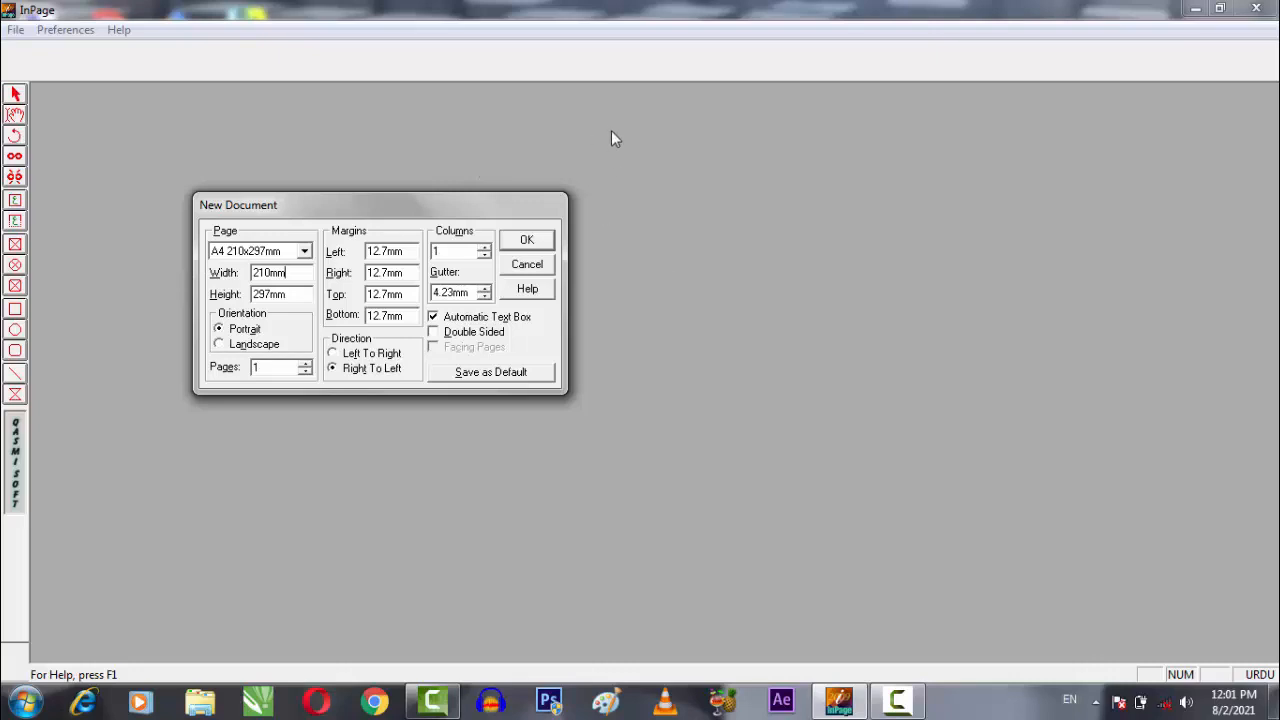
pyautogui.moveTo(613, 137); pyautogui.dragTo(849, 592)
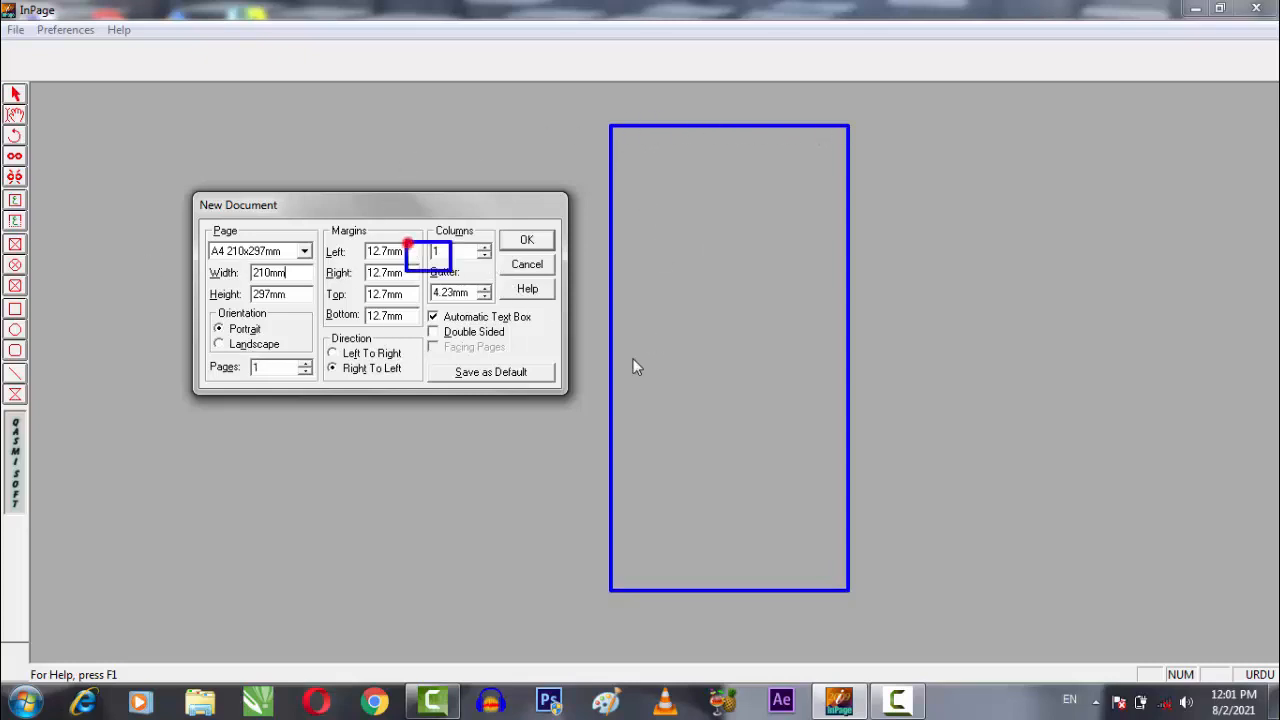
pyautogui.moveTo(636, 367)
pyautogui.mouseDown()
pyautogui.moveTo(976, 460)
pyautogui.moveTo(997, 535)
pyautogui.mouseUp()
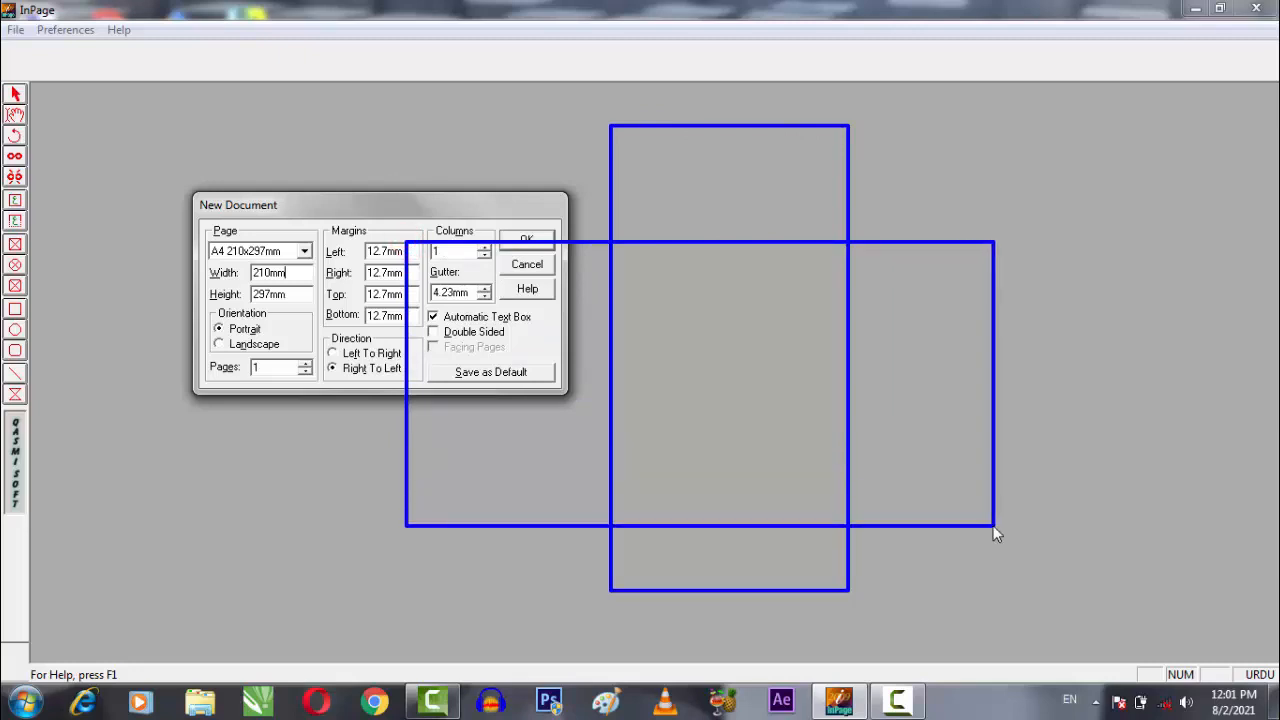
pyautogui.moveTo(993, 526); pyautogui.dragTo(998, 515)
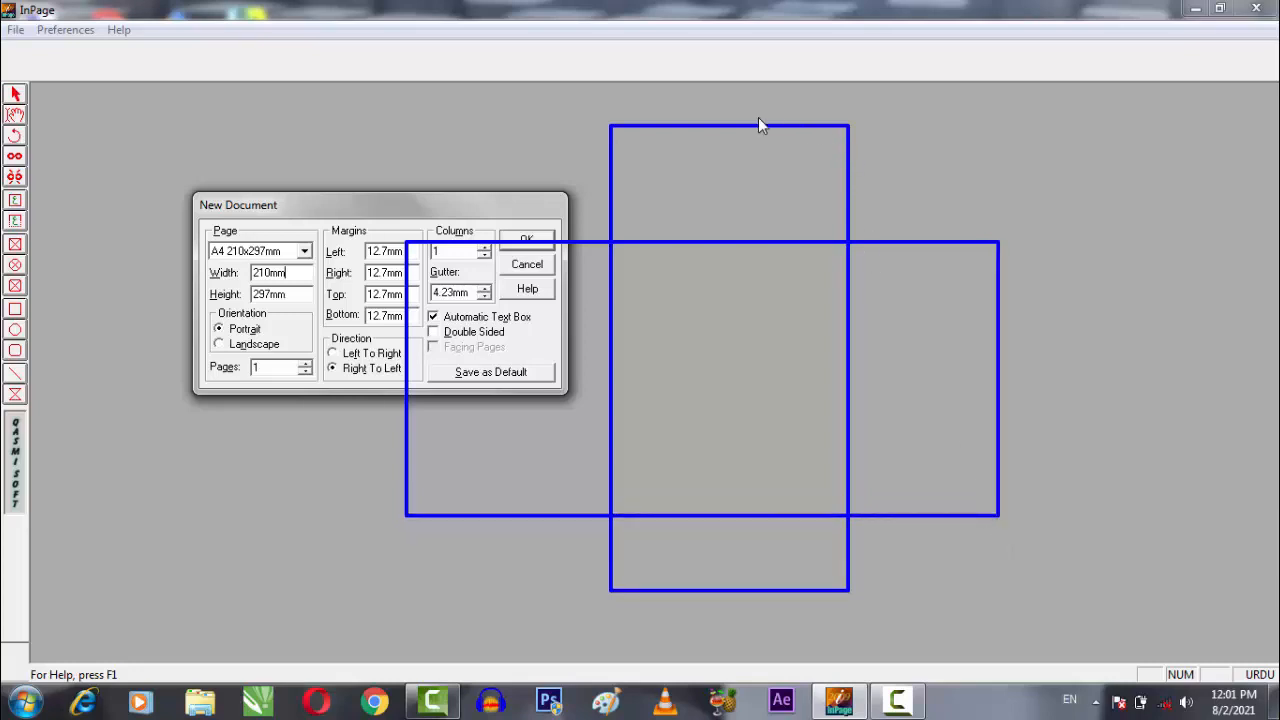
pyautogui.moveTo(685, 121)
pyautogui.mouseDown()
pyautogui.moveTo(463, 251)
pyautogui.moveTo(457, 304)
pyautogui.mouseUp()
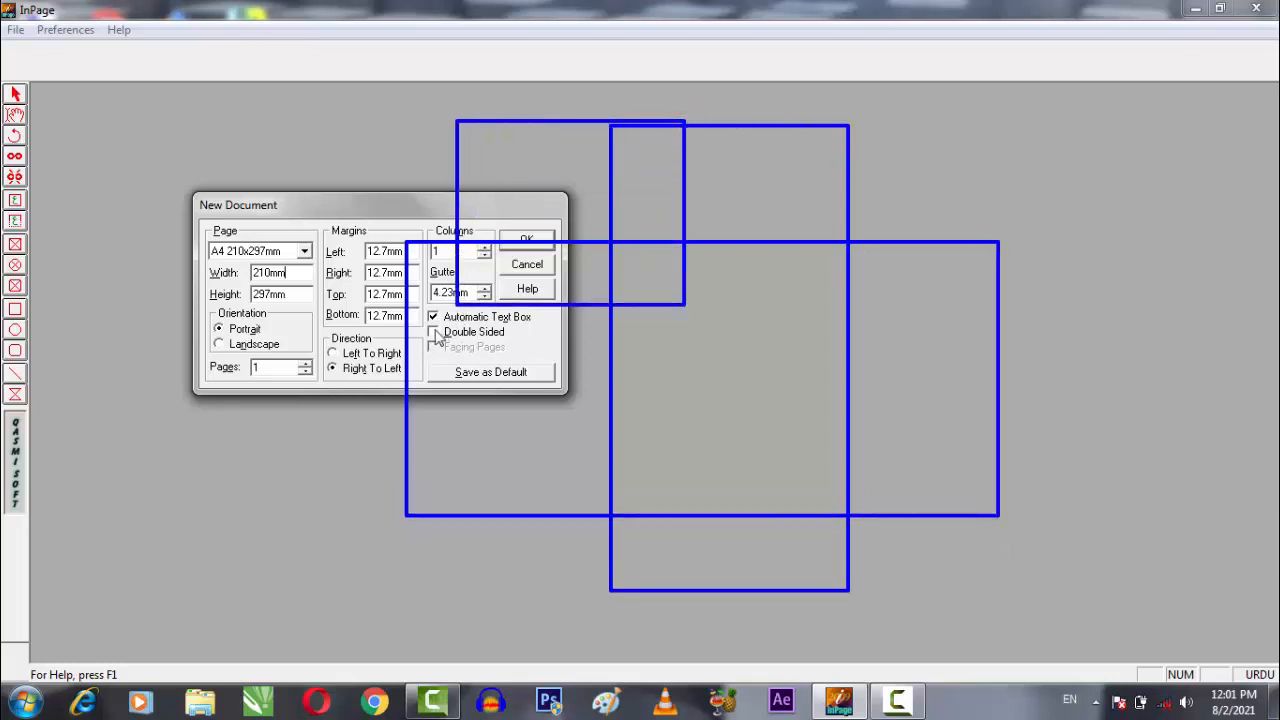
pyautogui.moveTo(397, 245)
pyautogui.mouseDown()
pyautogui.moveTo(1020, 551)
pyautogui.moveTo(1079, 535)
pyautogui.moveTo(1001, 521)
pyautogui.mouseUp()
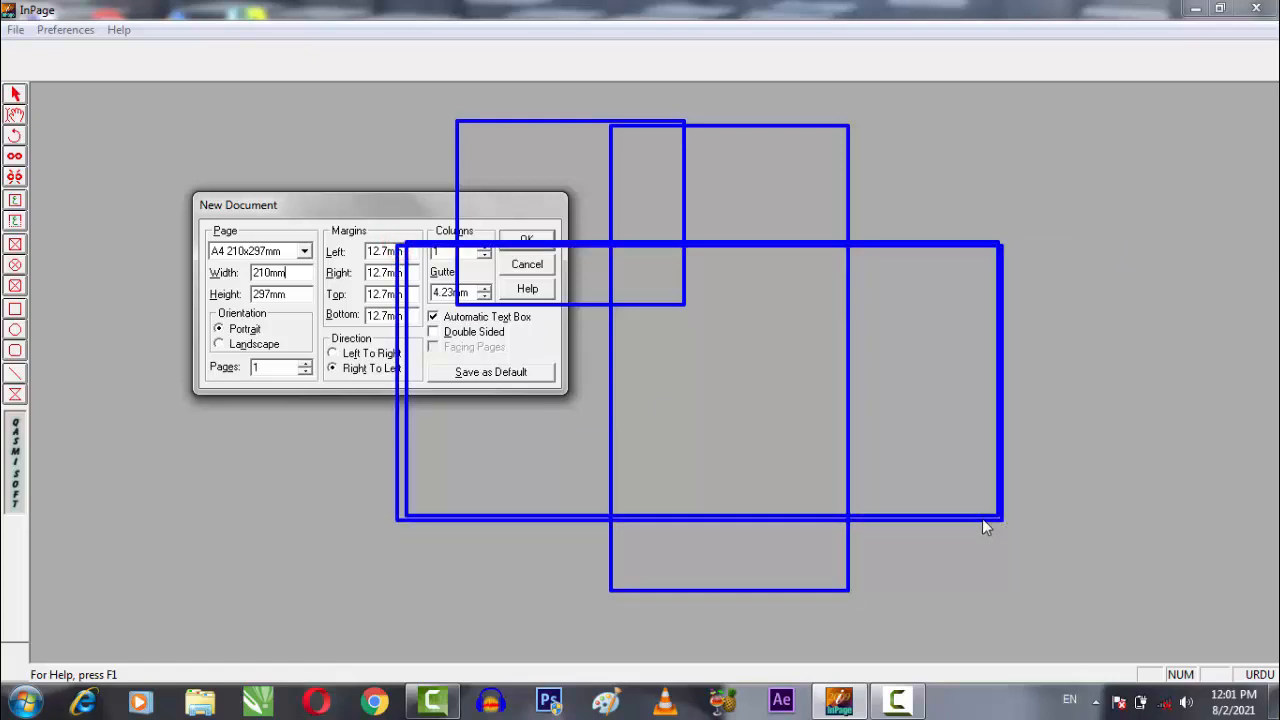
pyautogui.press('Escape')
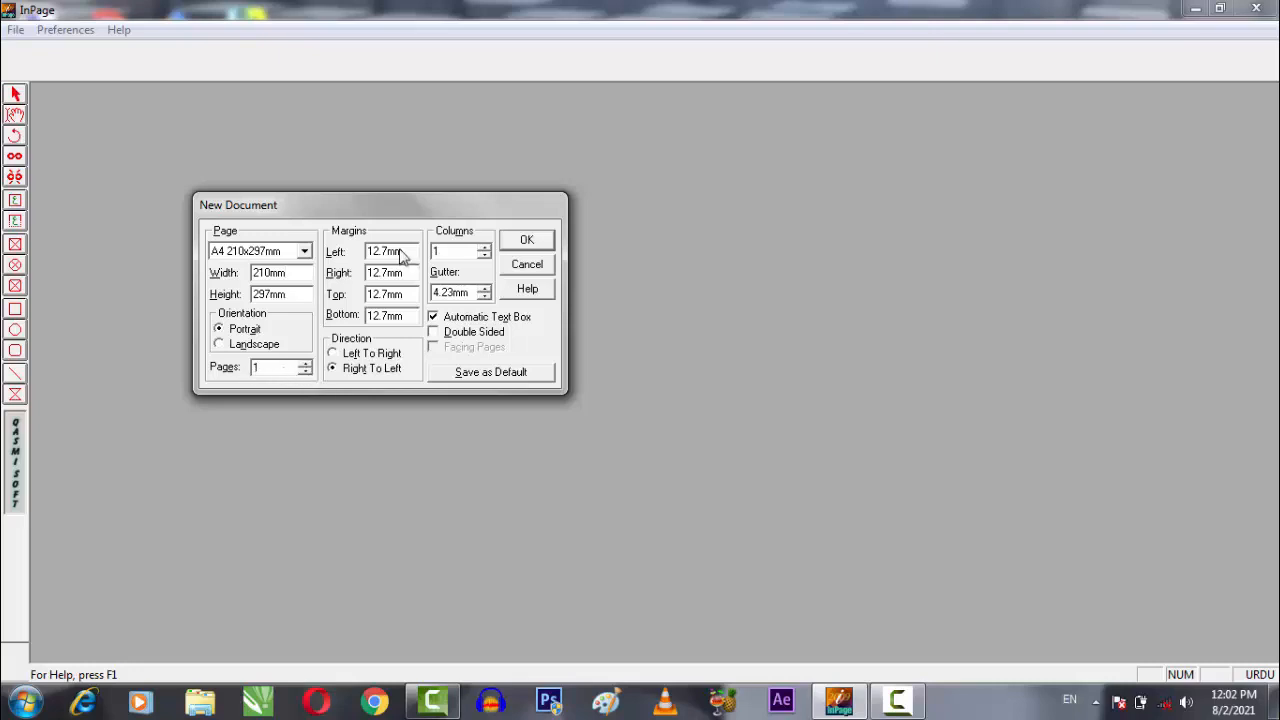
pyautogui.moveTo(323, 207); pyautogui.dragTo(273, 200)
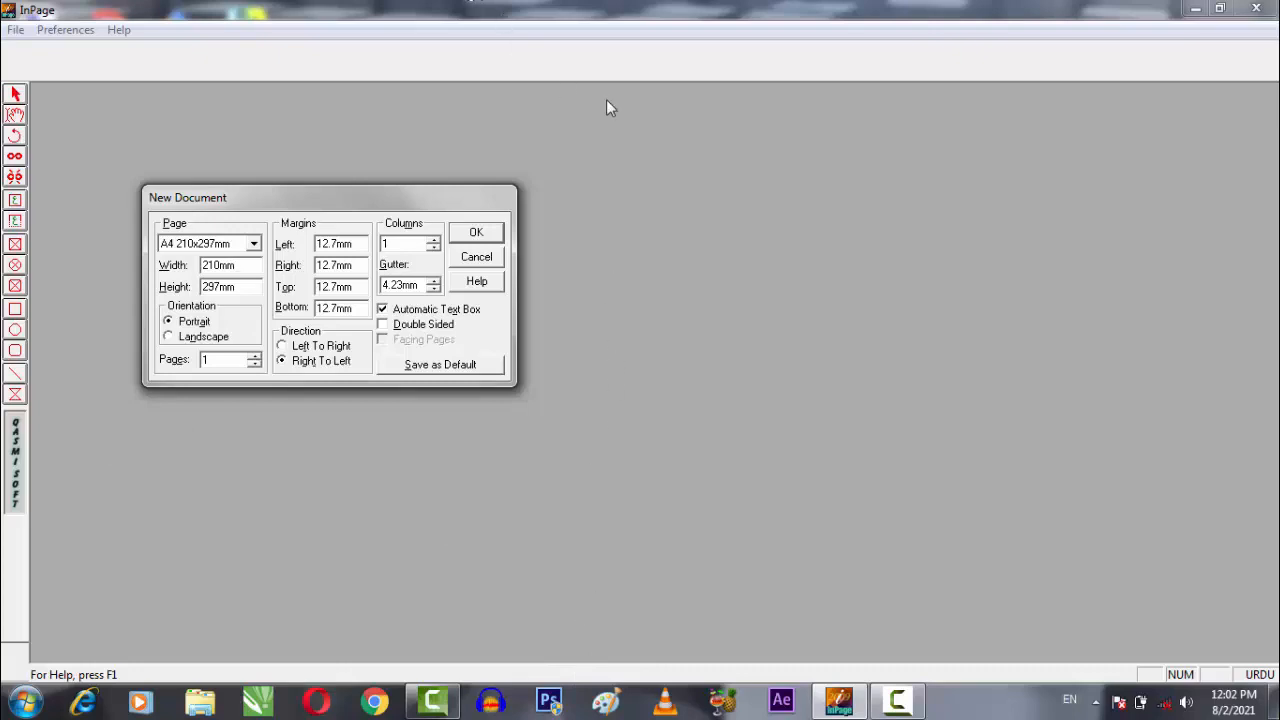
pyautogui.moveTo(603, 90)
pyautogui.mouseDown()
pyautogui.moveTo(791, 314)
pyautogui.moveTo(820, 537)
pyautogui.mouseUp()
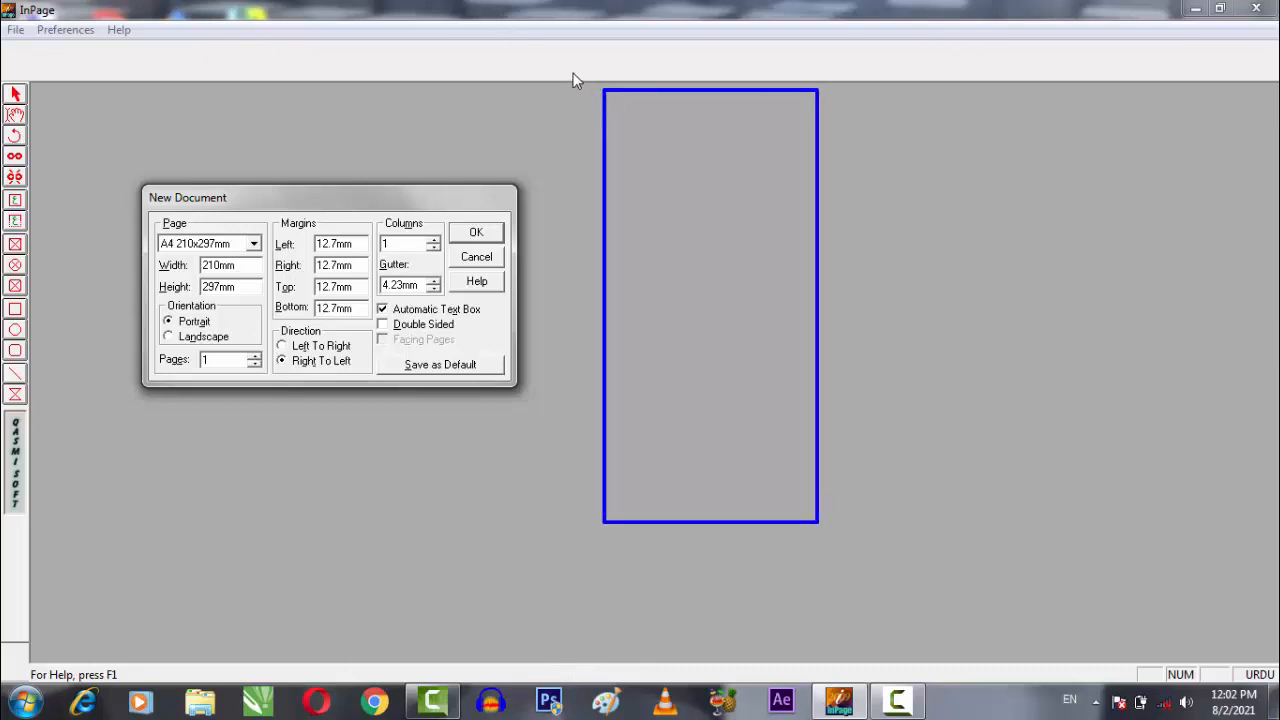
pyautogui.moveTo(560, 68); pyautogui.dragTo(843, 543)
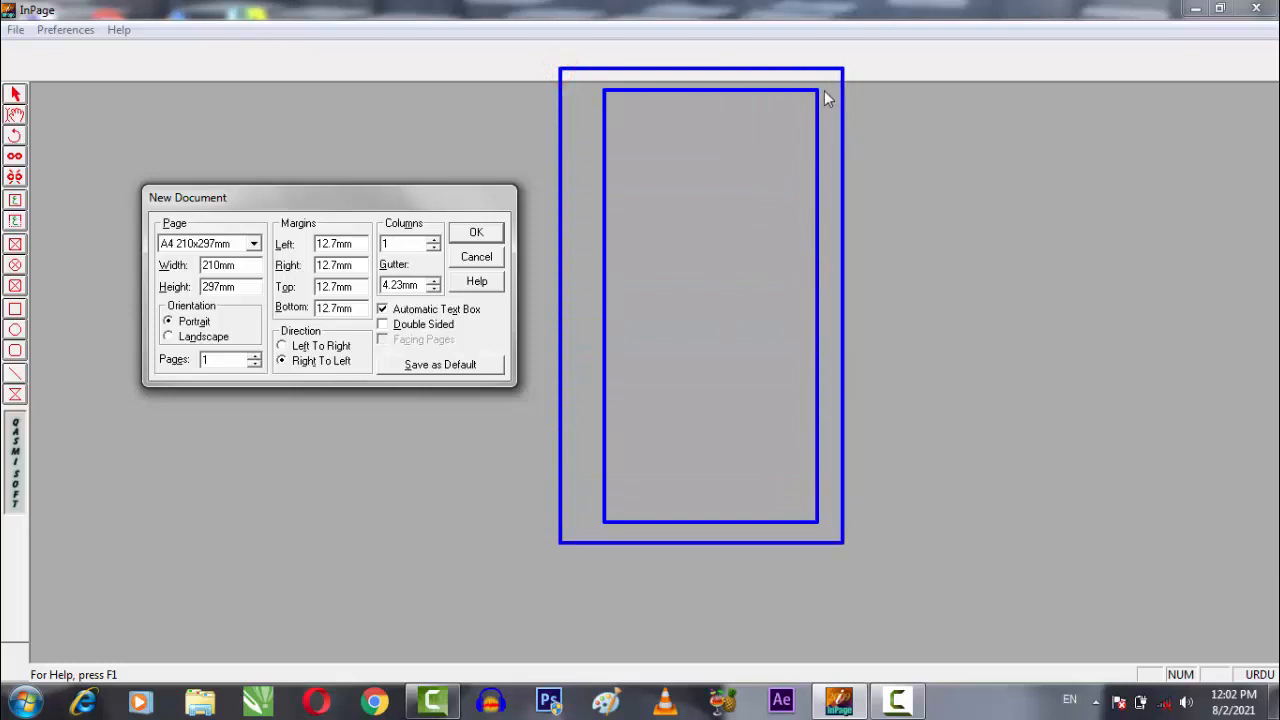
pyautogui.moveTo(827, 148); pyautogui.dragTo(832, 290)
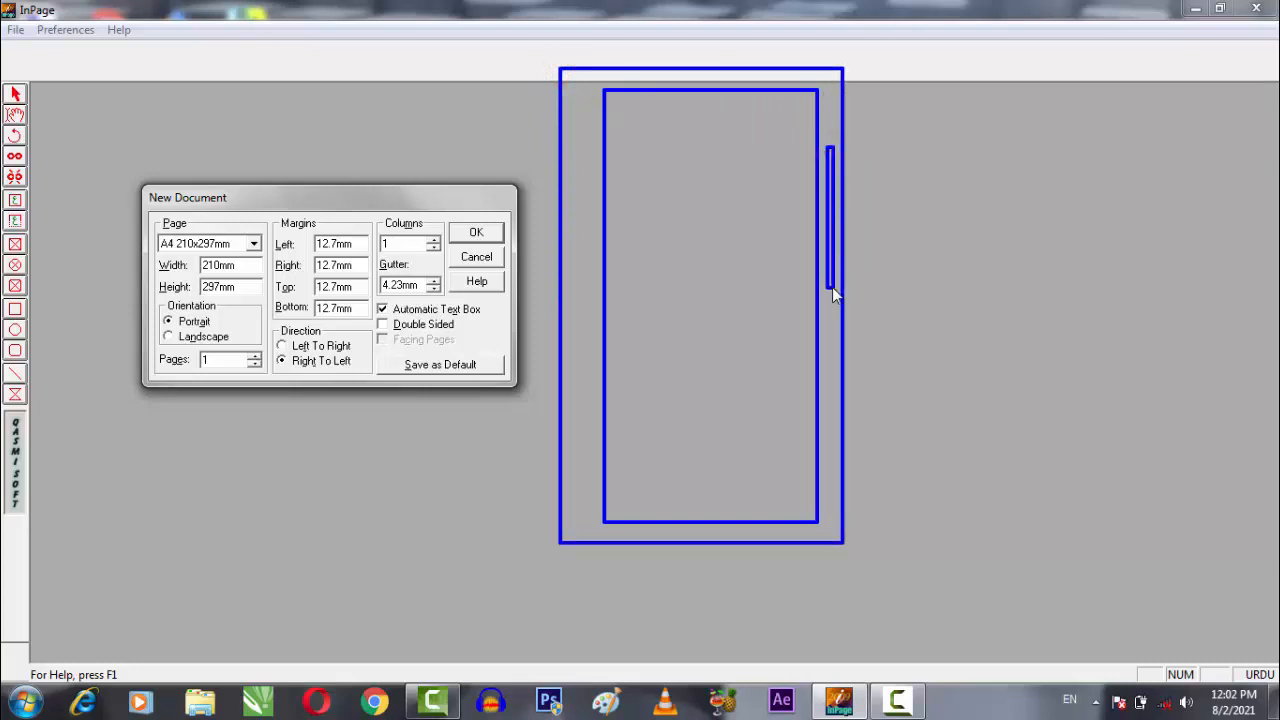
pyautogui.moveTo(831, 441); pyautogui.dragTo(831, 452)
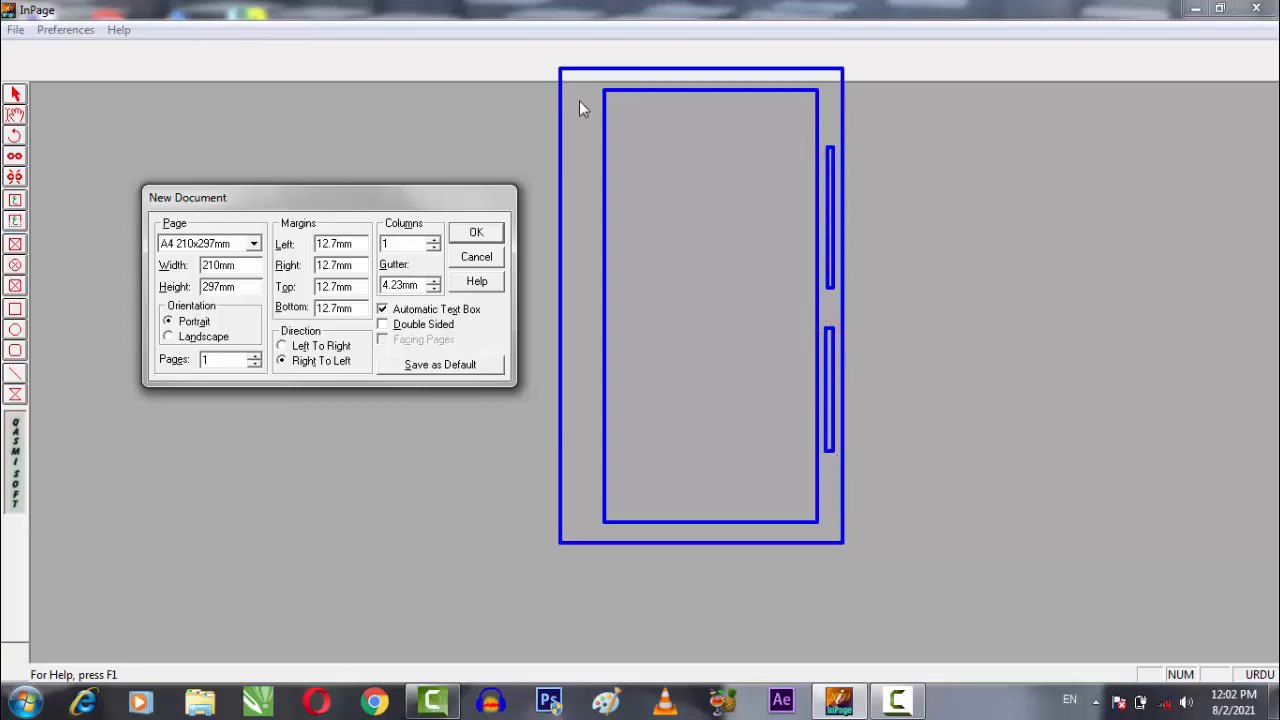
pyautogui.moveTo(581, 100)
pyautogui.mouseDown()
pyautogui.moveTo(588, 288)
pyautogui.moveTo(574, 488)
pyautogui.mouseUp()
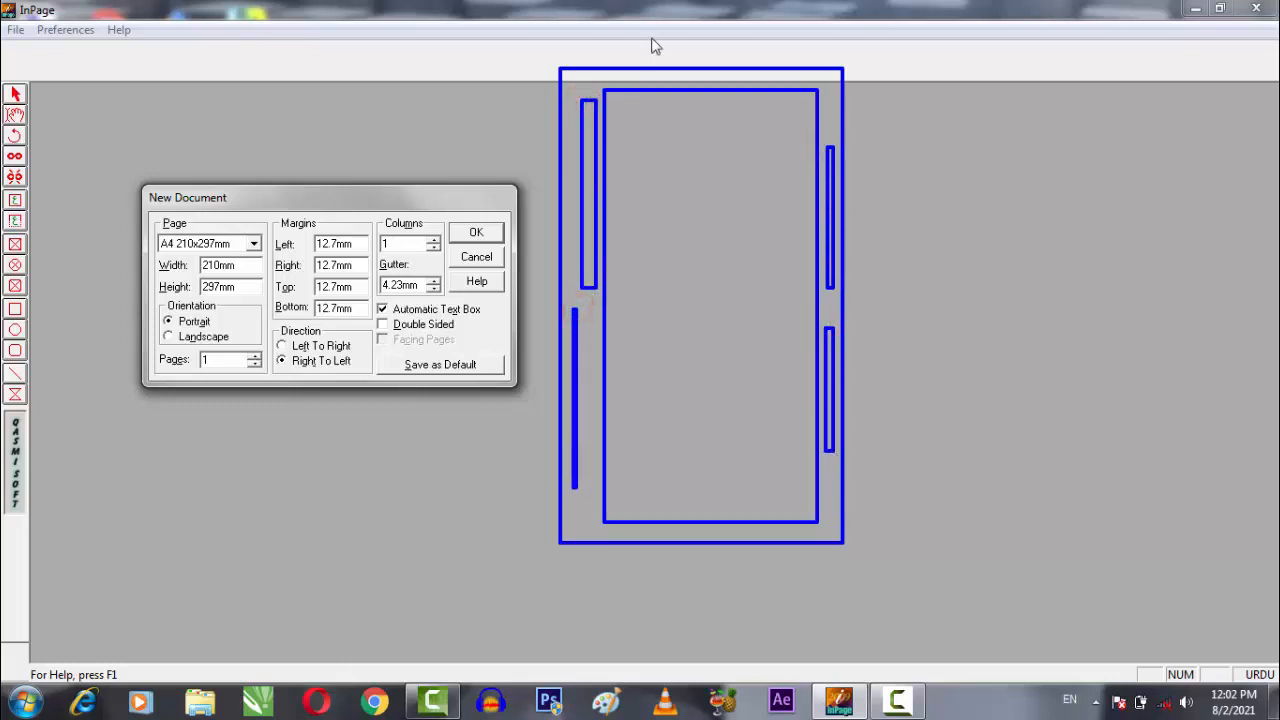
pyautogui.moveTo(704, 83); pyautogui.dragTo(799, 83)
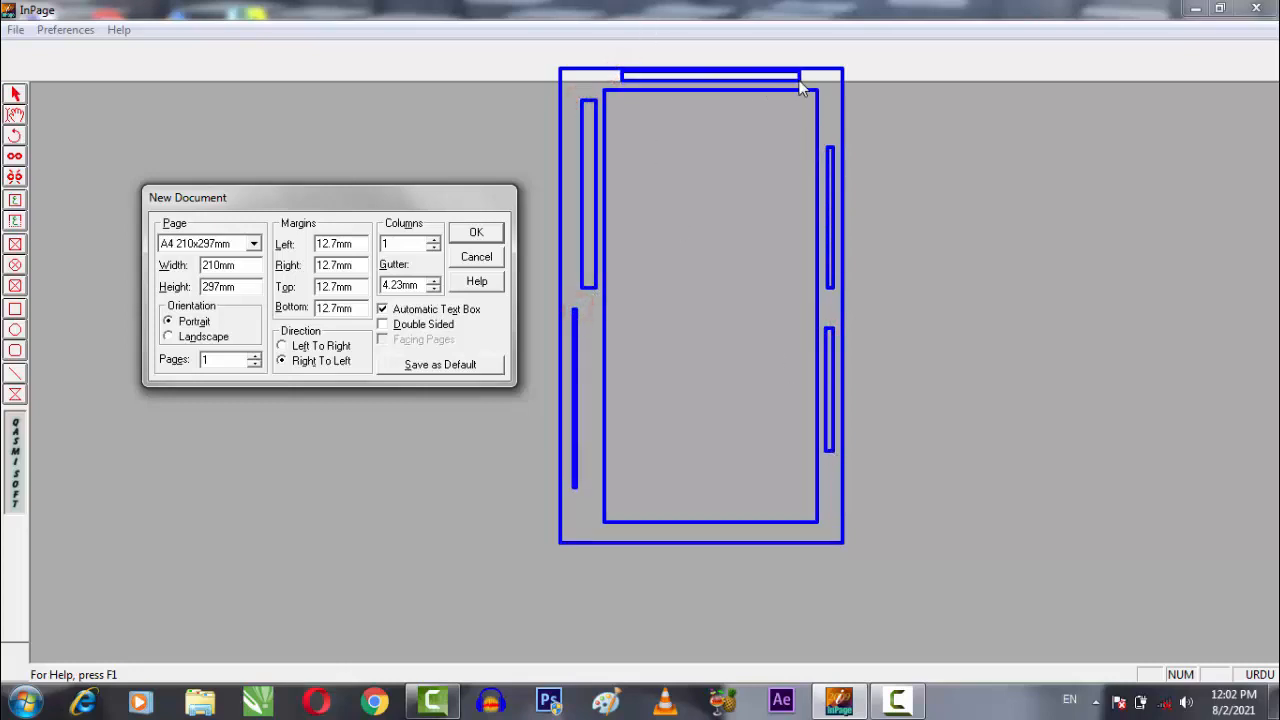
pyautogui.moveTo(626, 529); pyautogui.dragTo(800, 540)
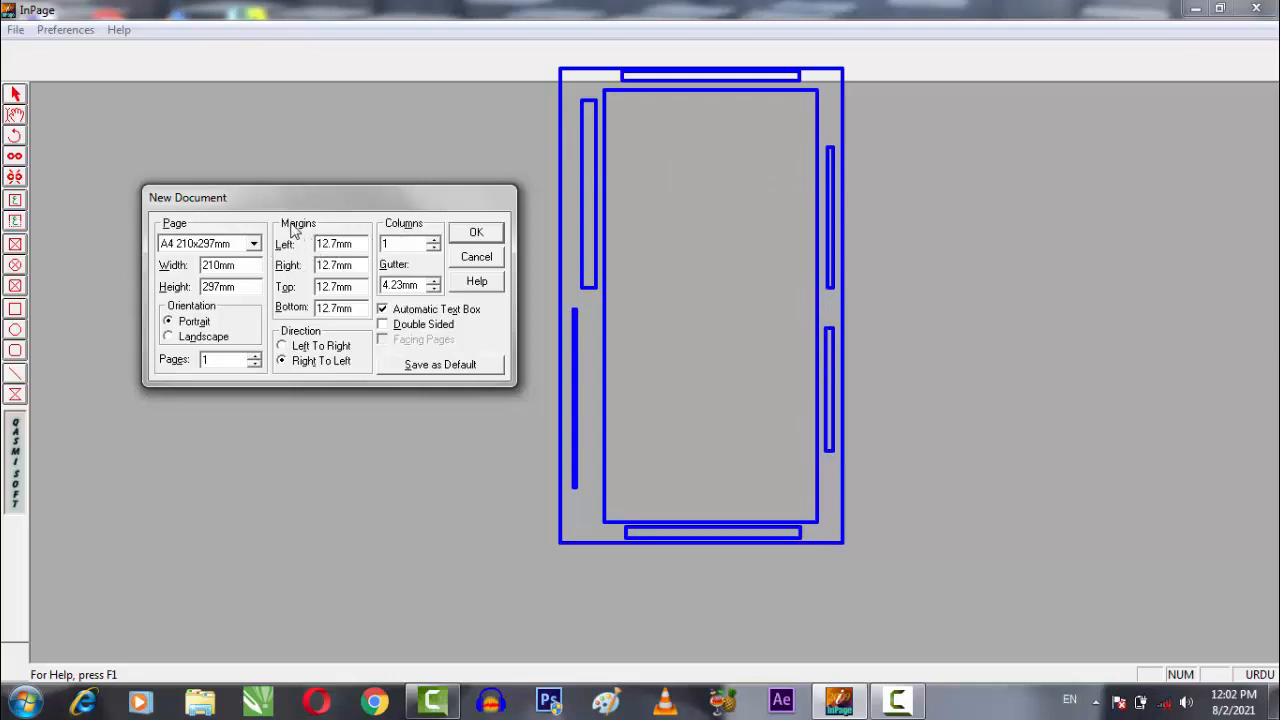
pyautogui.moveTo(265, 210)
pyautogui.mouseDown()
pyautogui.moveTo(334, 257)
pyautogui.moveTo(375, 345)
pyautogui.moveTo(380, 330)
pyautogui.mouseUp()
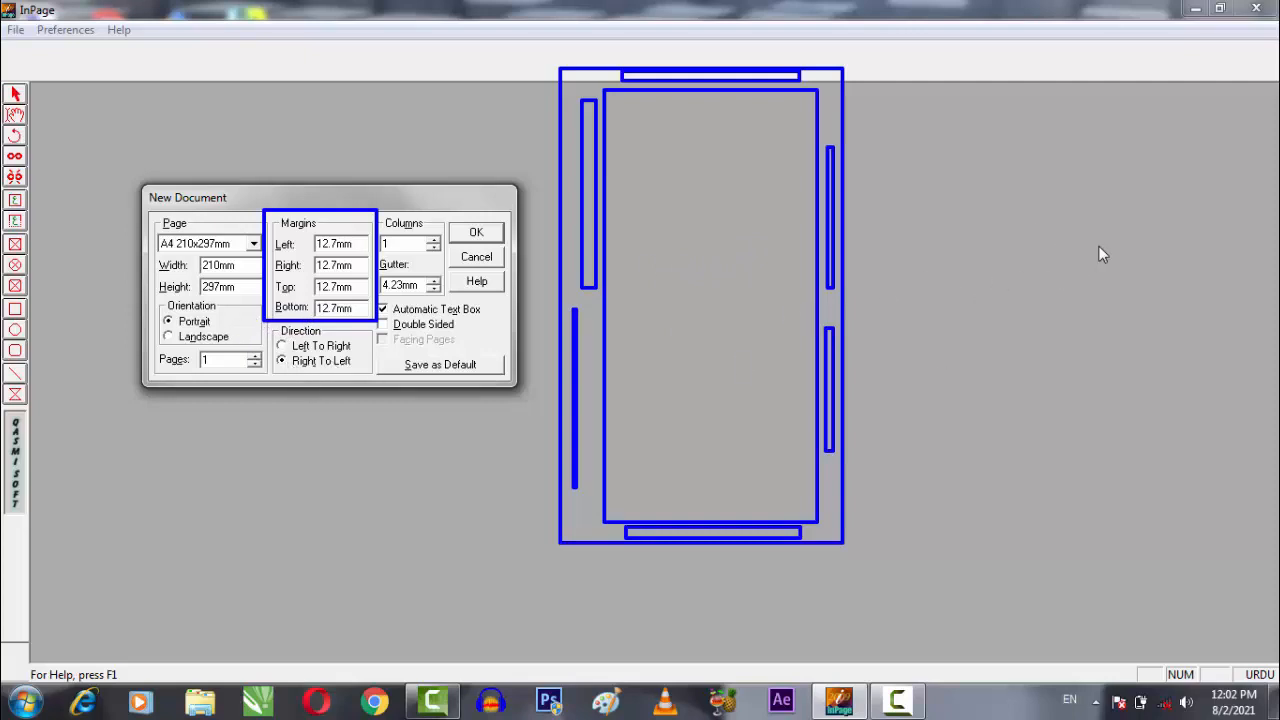
pyautogui.moveTo(1081, 247); pyautogui.dragTo(973, 262)
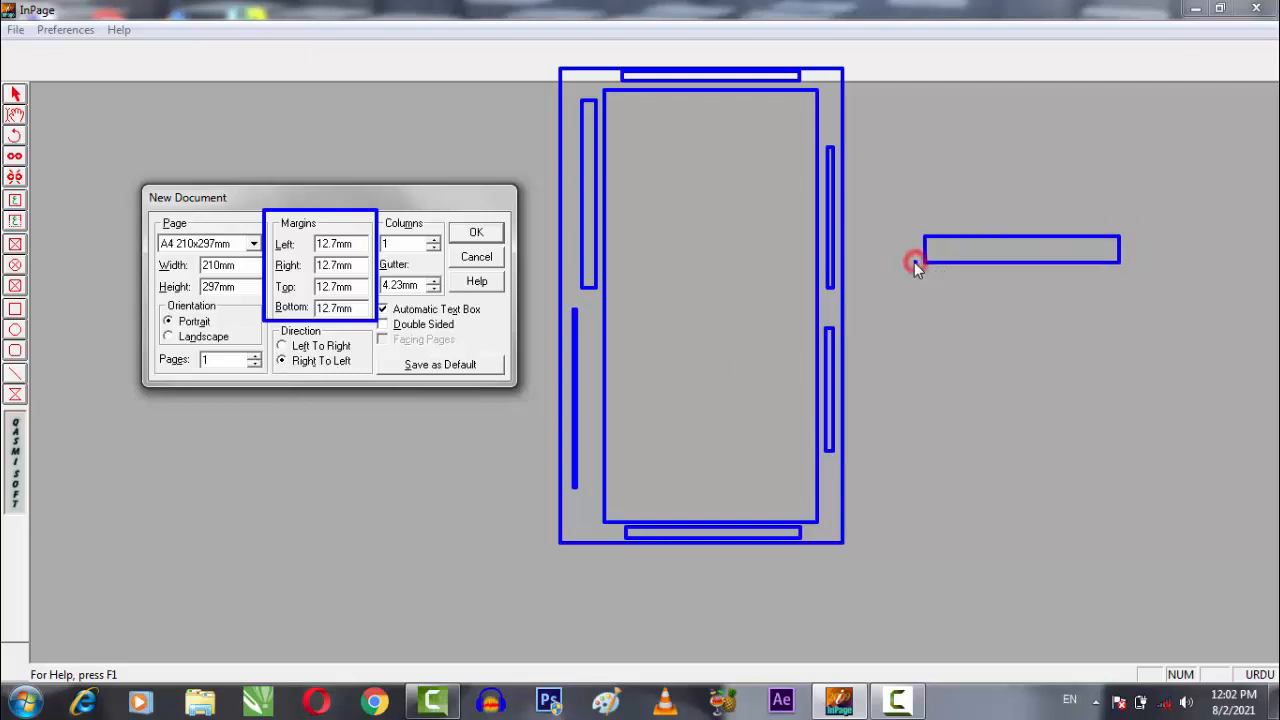
pyautogui.moveTo(1146, 307); pyautogui.dragTo(946, 335)
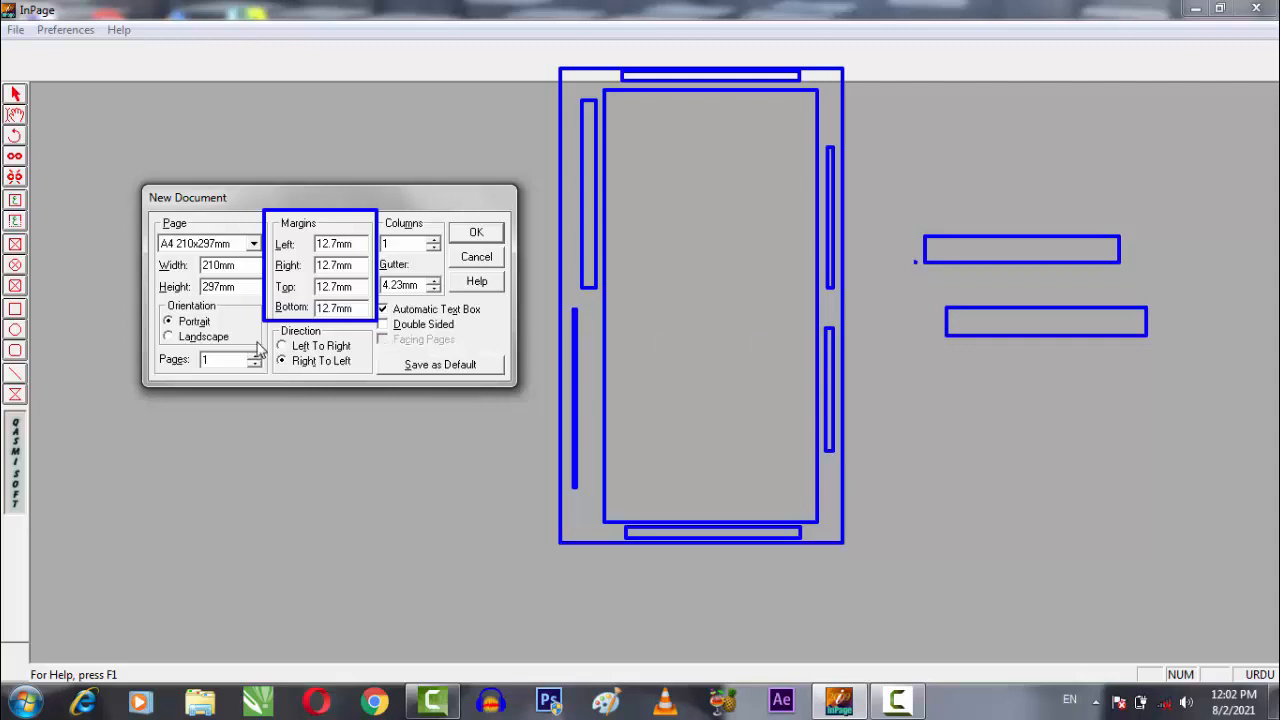
pyautogui.moveTo(138, 461); pyautogui.dragTo(438, 492)
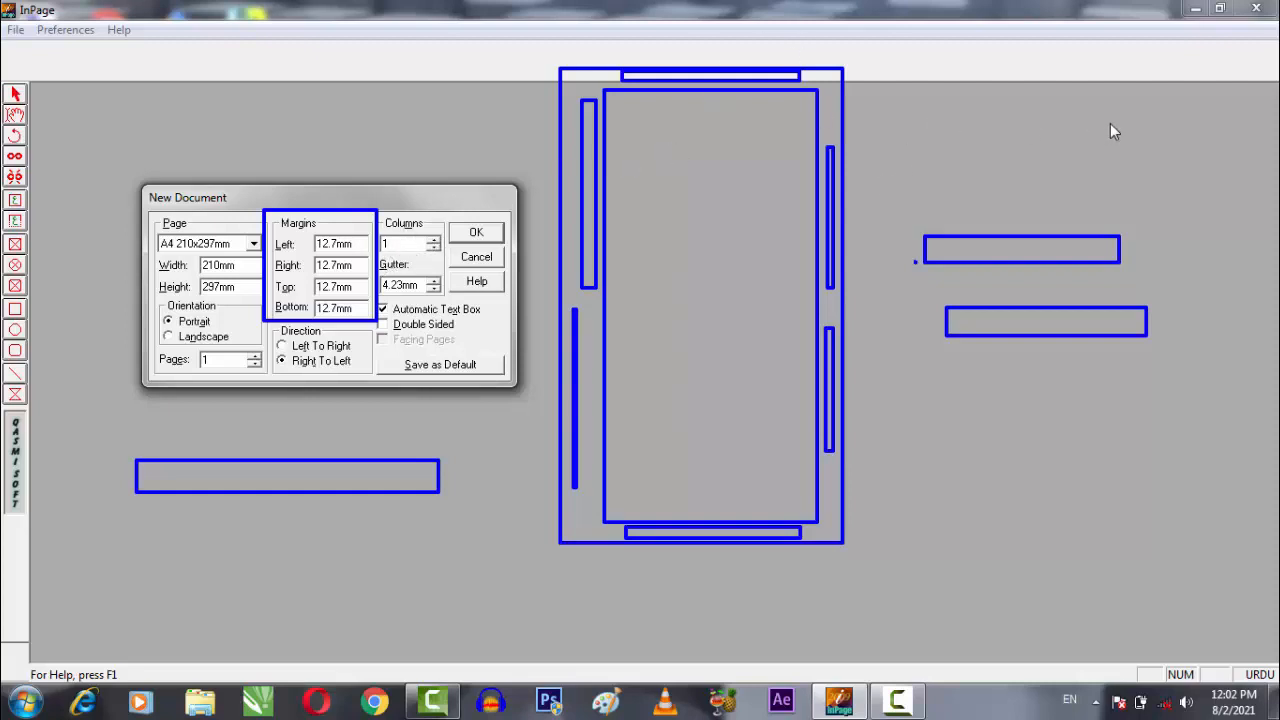
pyautogui.moveTo(953, 106); pyautogui.dragTo(1186, 538)
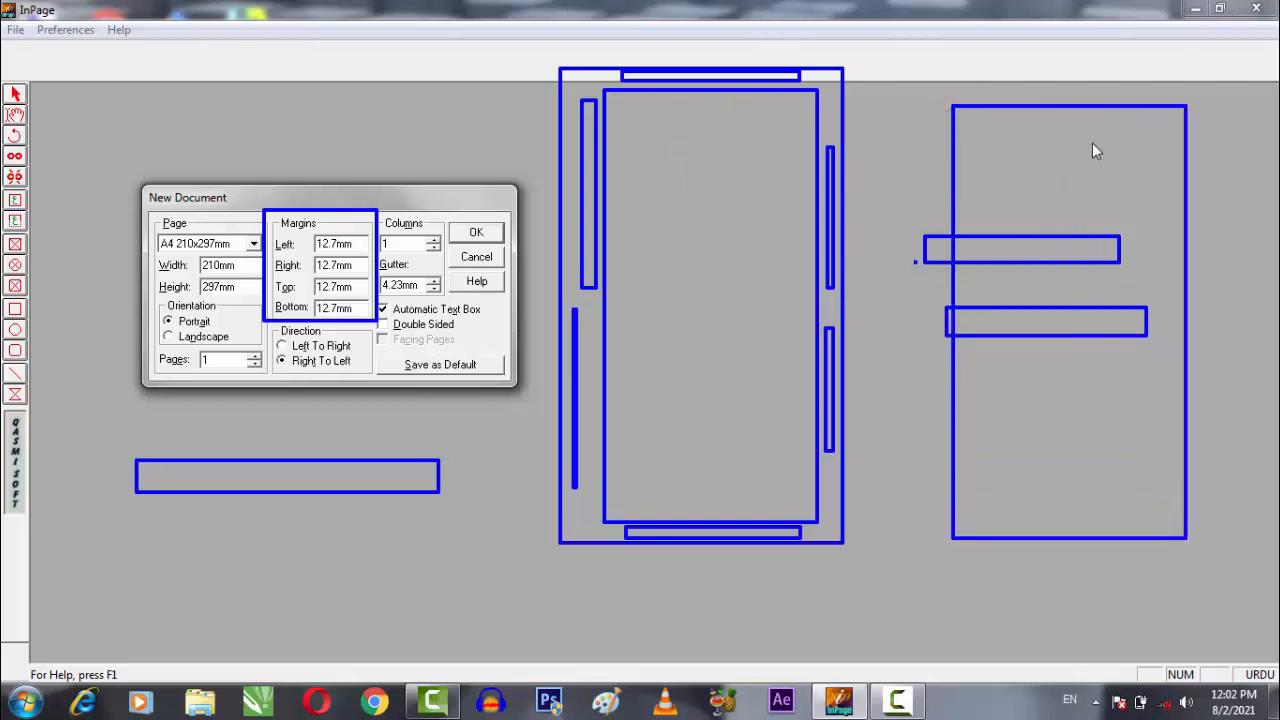
pyautogui.moveTo(1118, 112); pyautogui.dragTo(1127, 542)
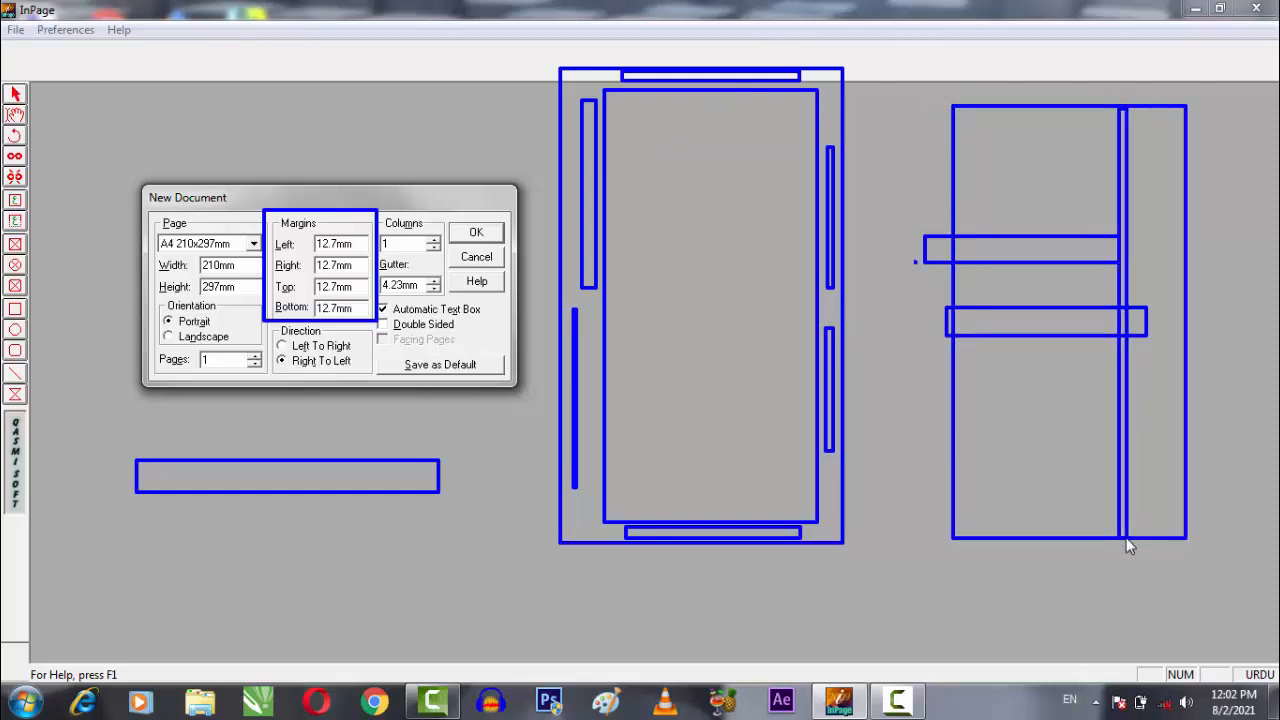
pyautogui.moveTo(1030, 112); pyautogui.dragTo(1038, 540)
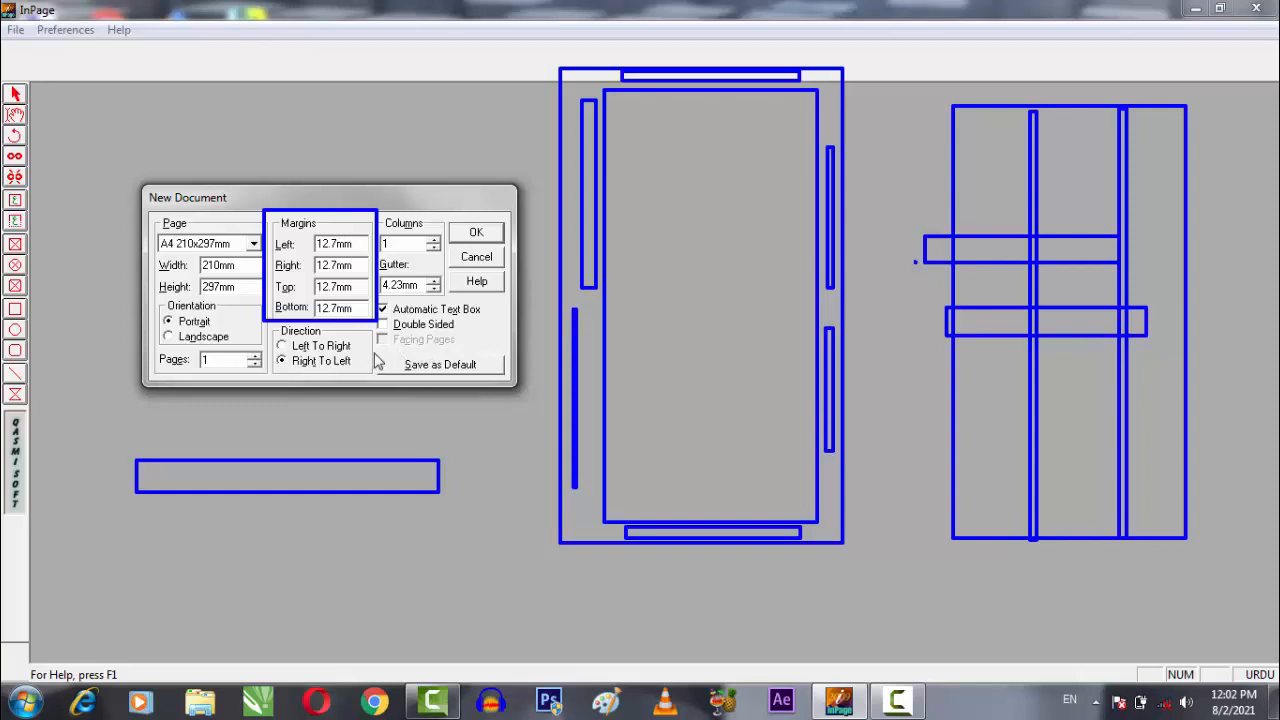
pyautogui.moveTo(380, 351); pyautogui.dragTo(504, 382)
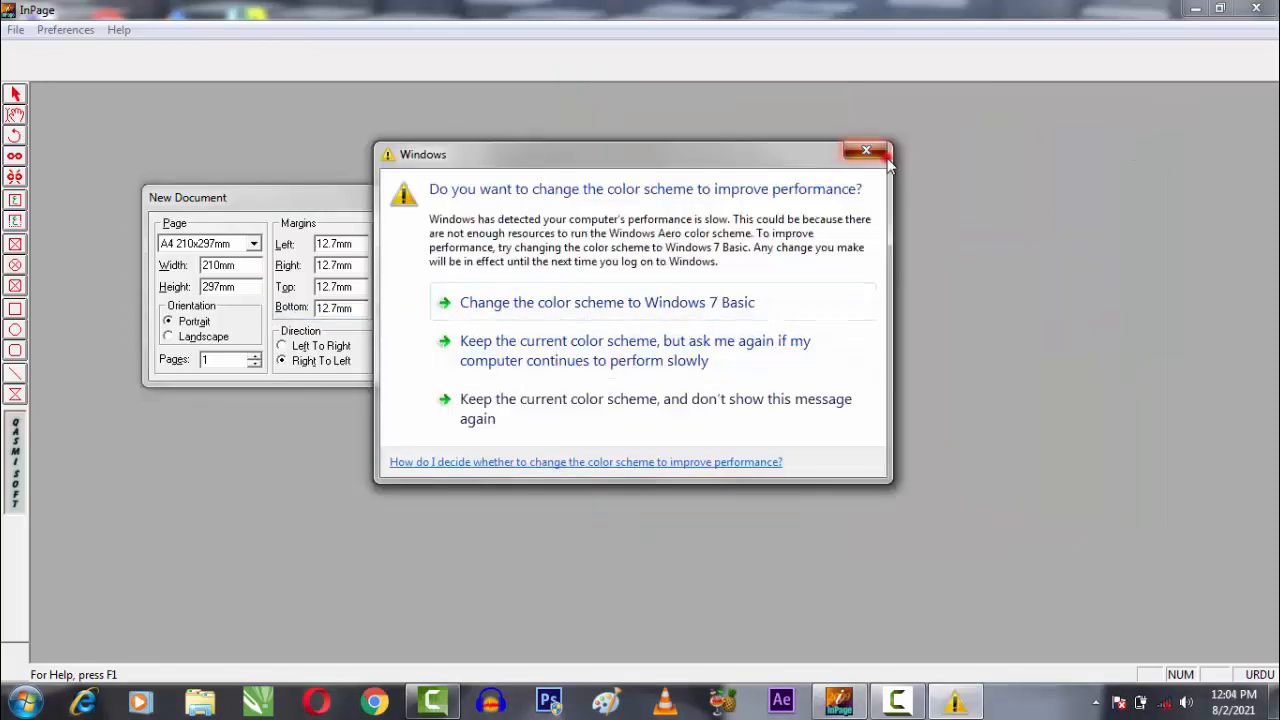
# Step: Dismiss the Windows color scheme message and create the new A4 document with the current settings
pyautogui.click(882, 154)
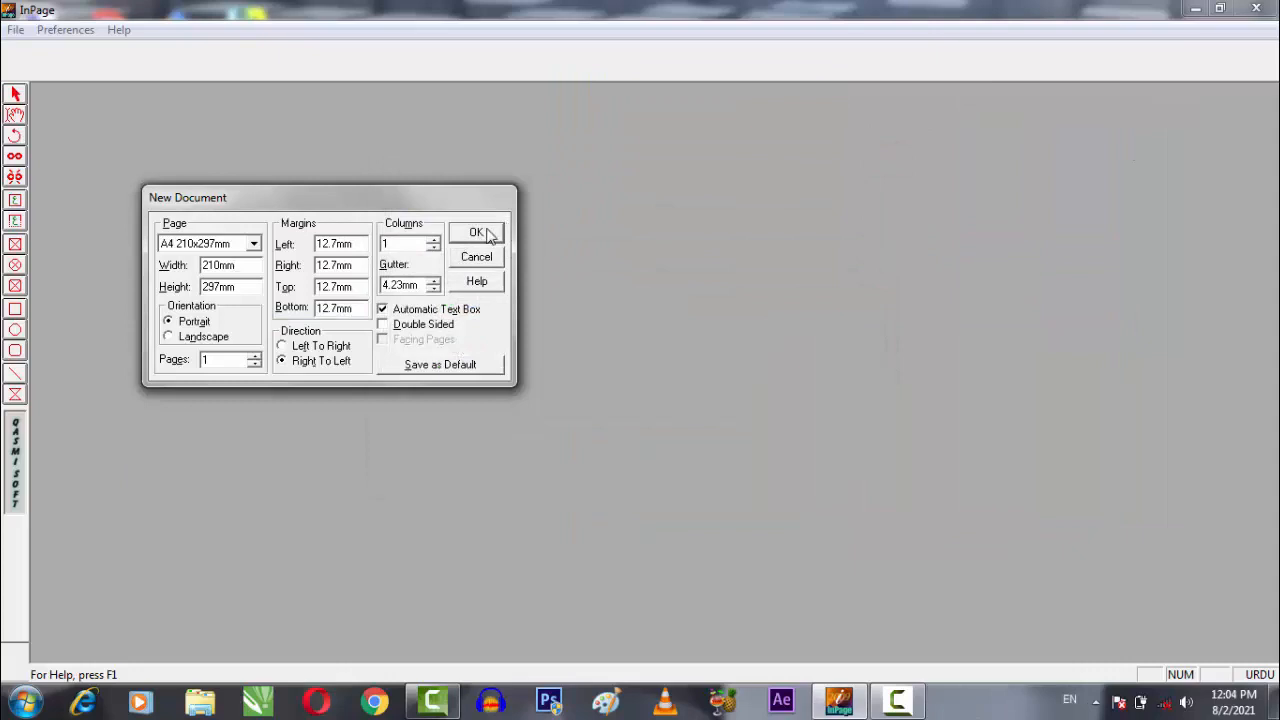
pyautogui.click(487, 233)
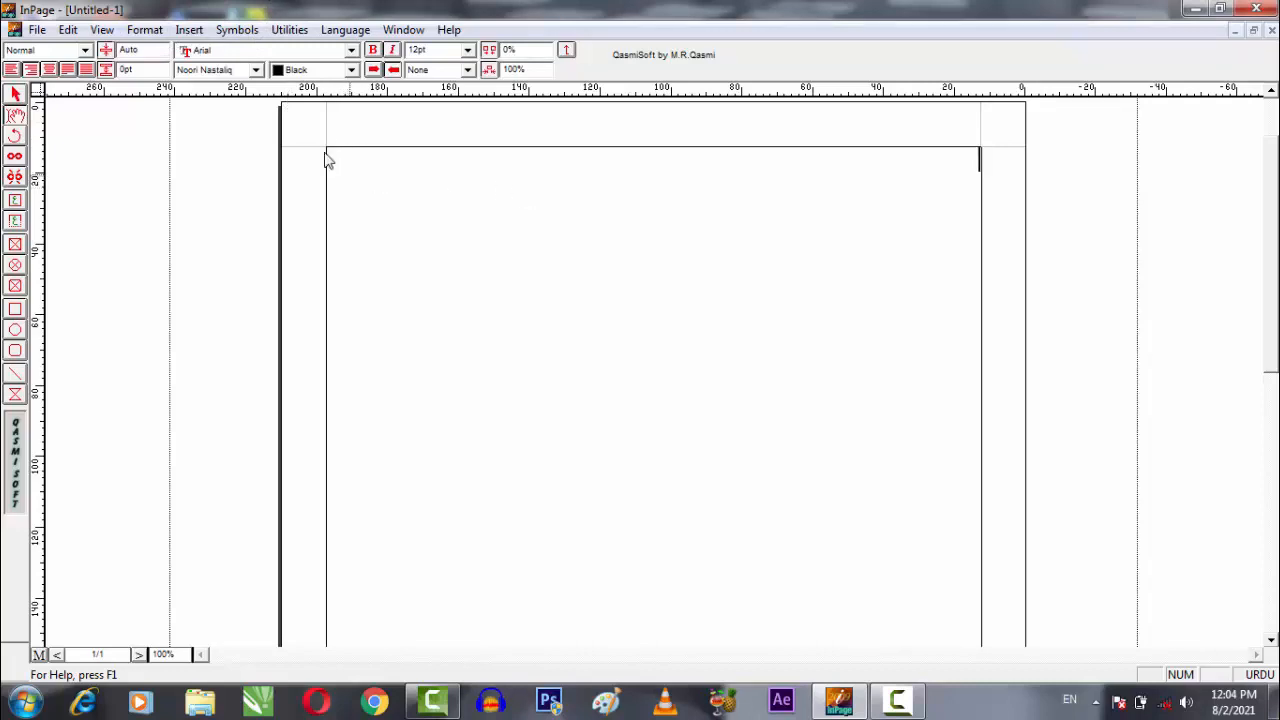
pyautogui.moveTo(300, 159); pyautogui.dragTo(297, 400)
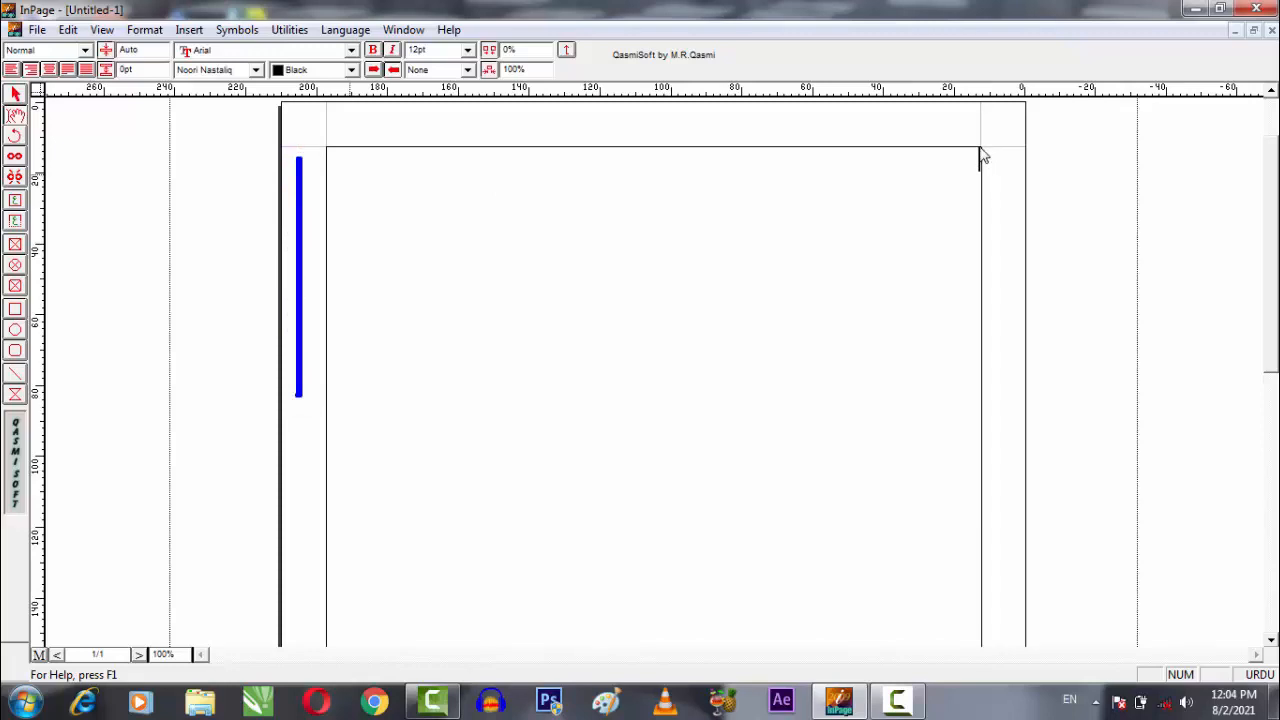
pyautogui.moveTo(980, 148); pyautogui.dragTo(1025, 458)
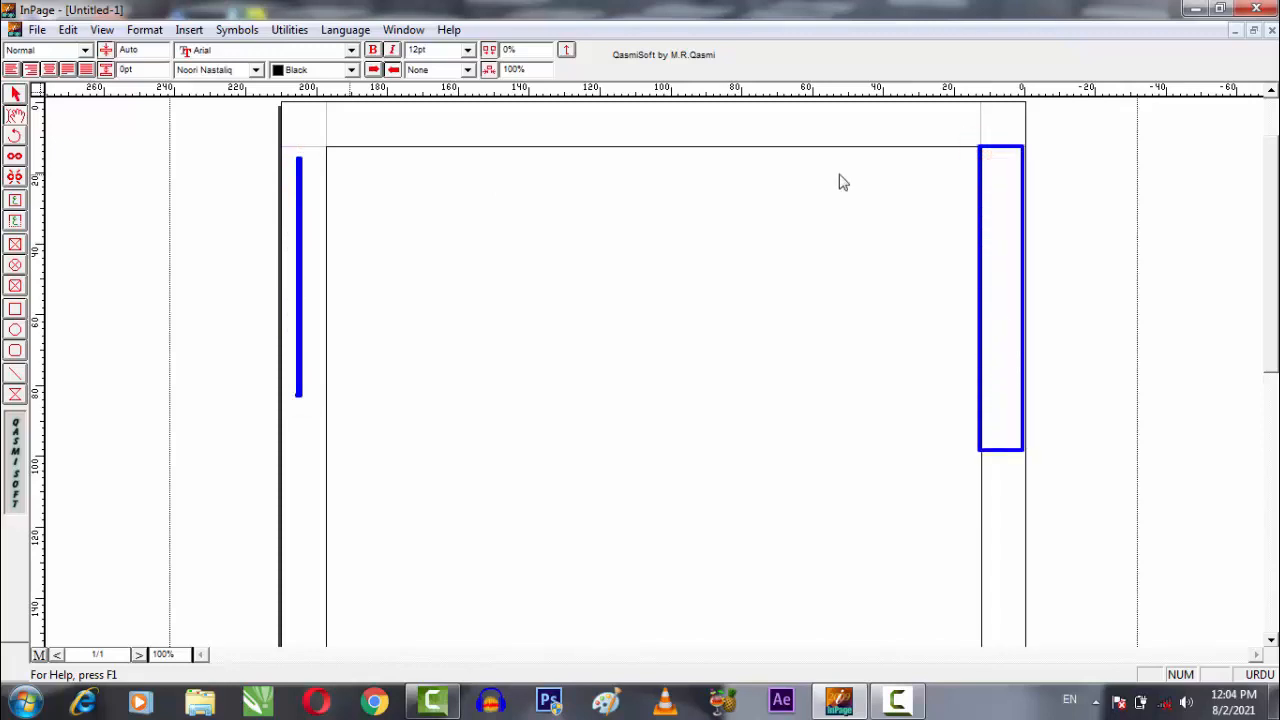
pyautogui.moveTo(281, 103); pyautogui.dragTo(587, 167)
pyautogui.moveTo(745, 193)
pyautogui.mouseDown()
pyautogui.moveTo(1026, 169)
pyautogui.moveTo(1025, 147)
pyautogui.mouseUp()
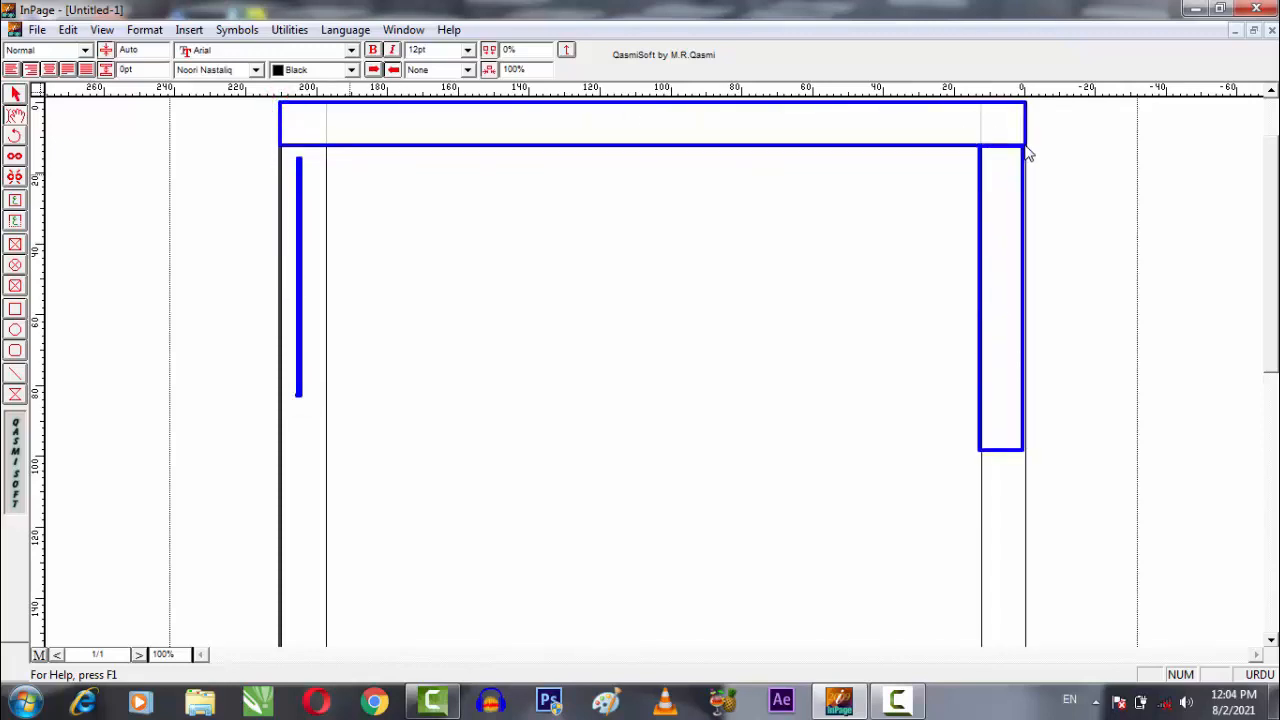
pyautogui.click(591, 197)
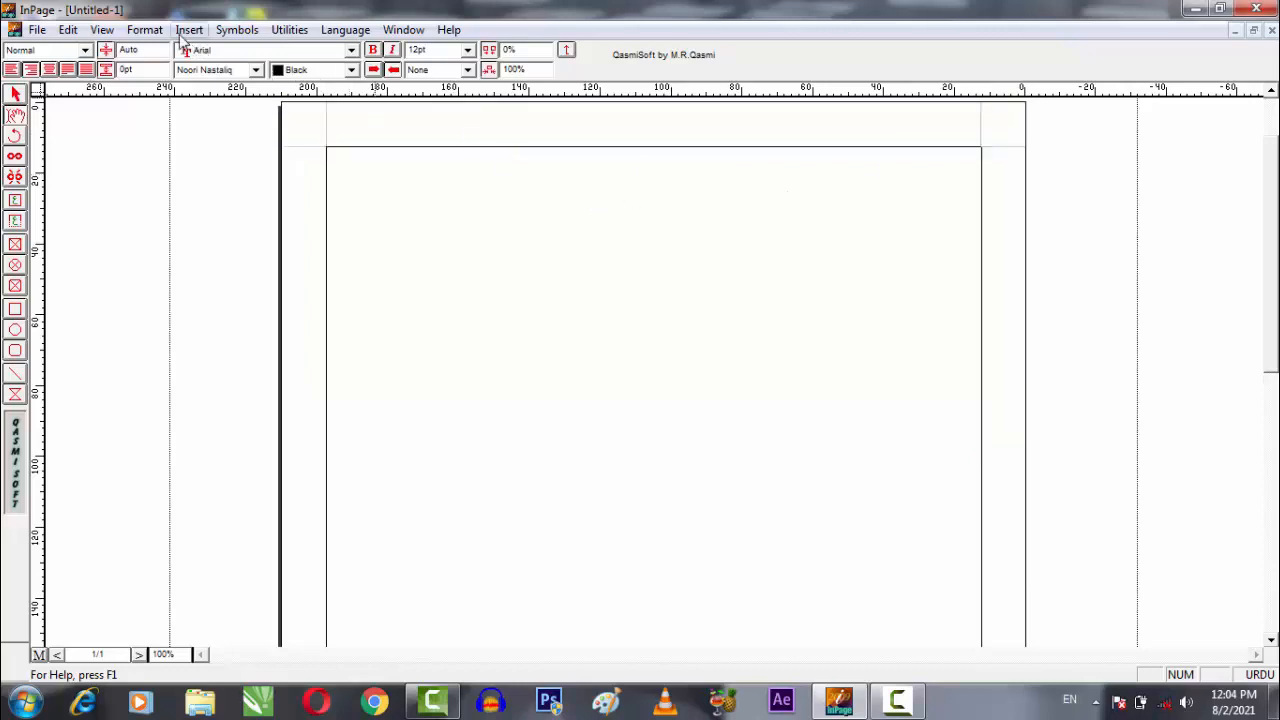
# Step: Set the document's right margin to 5 mm in the page setup
pyautogui.click(144, 29)
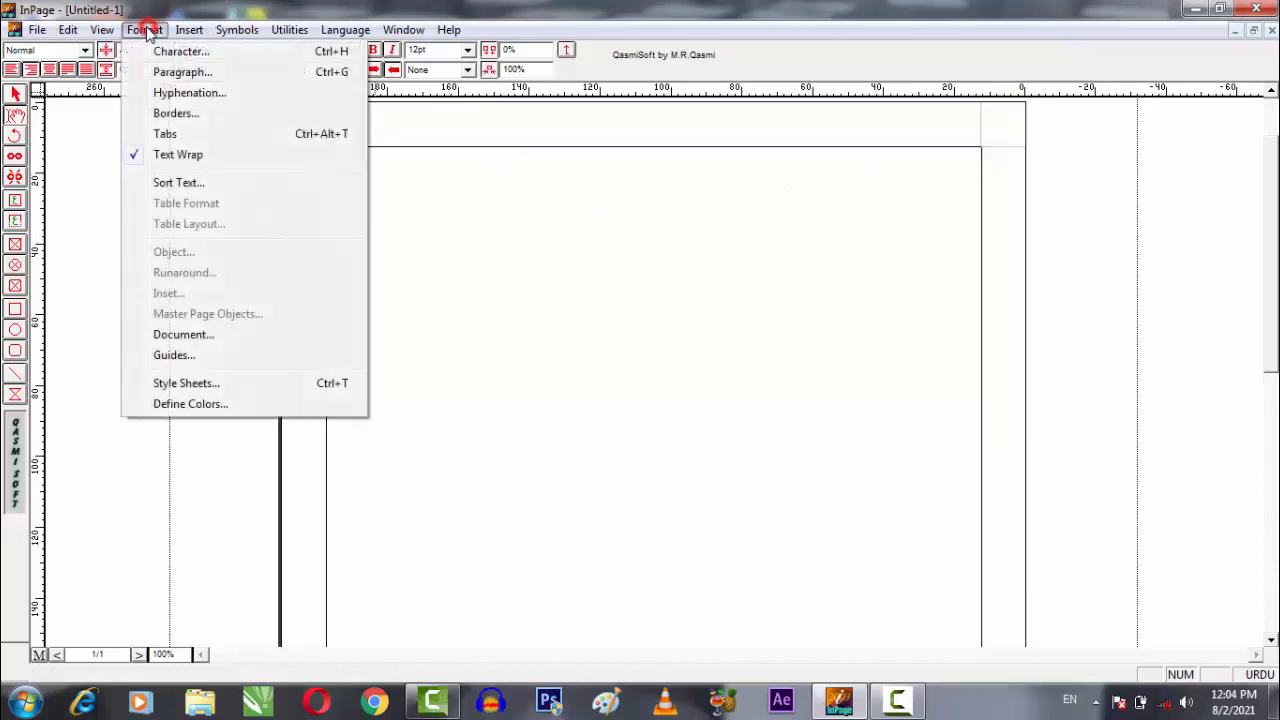
pyautogui.click(180, 336)
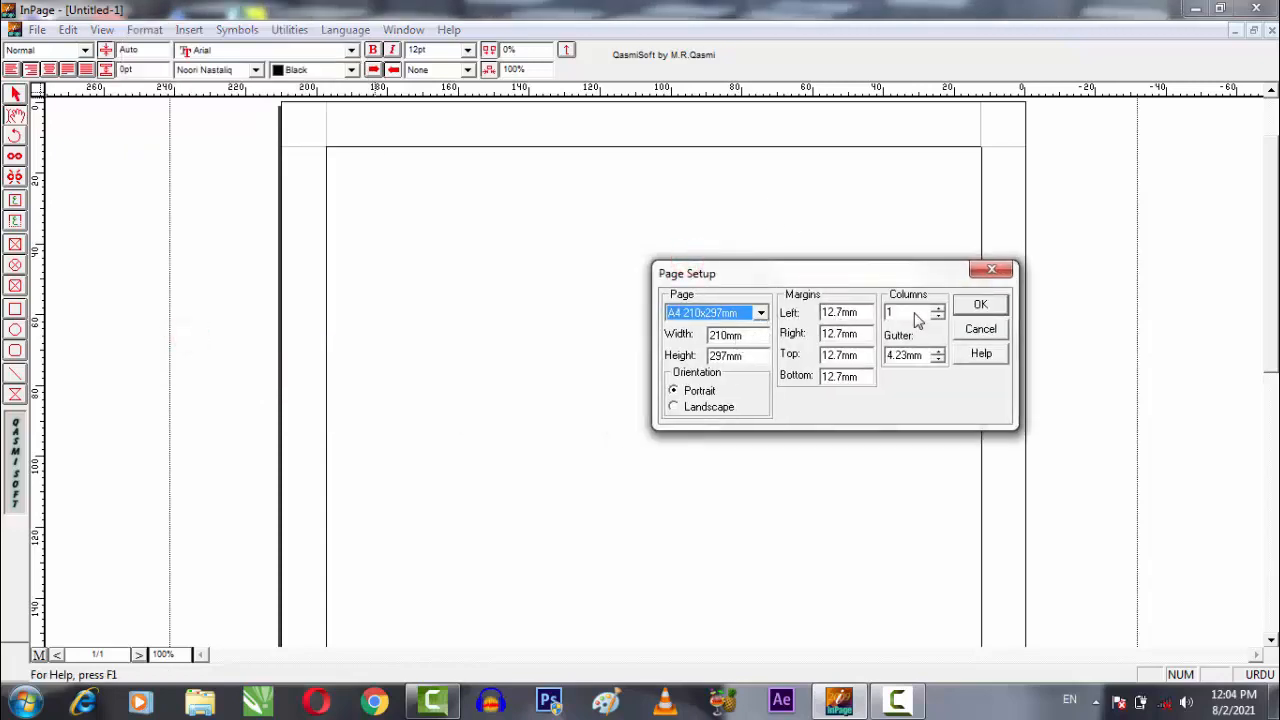
pyautogui.moveTo(907, 281); pyautogui.dragTo(989, 294)
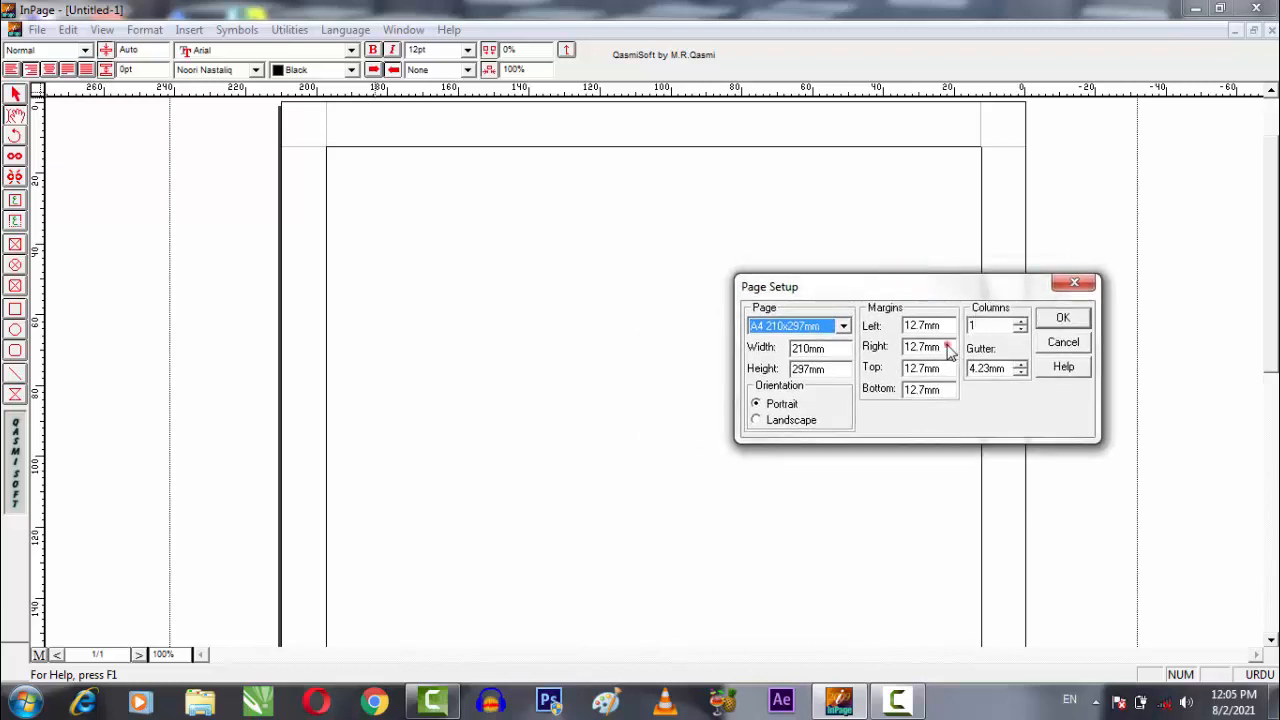
pyautogui.doubleClick(940, 348)
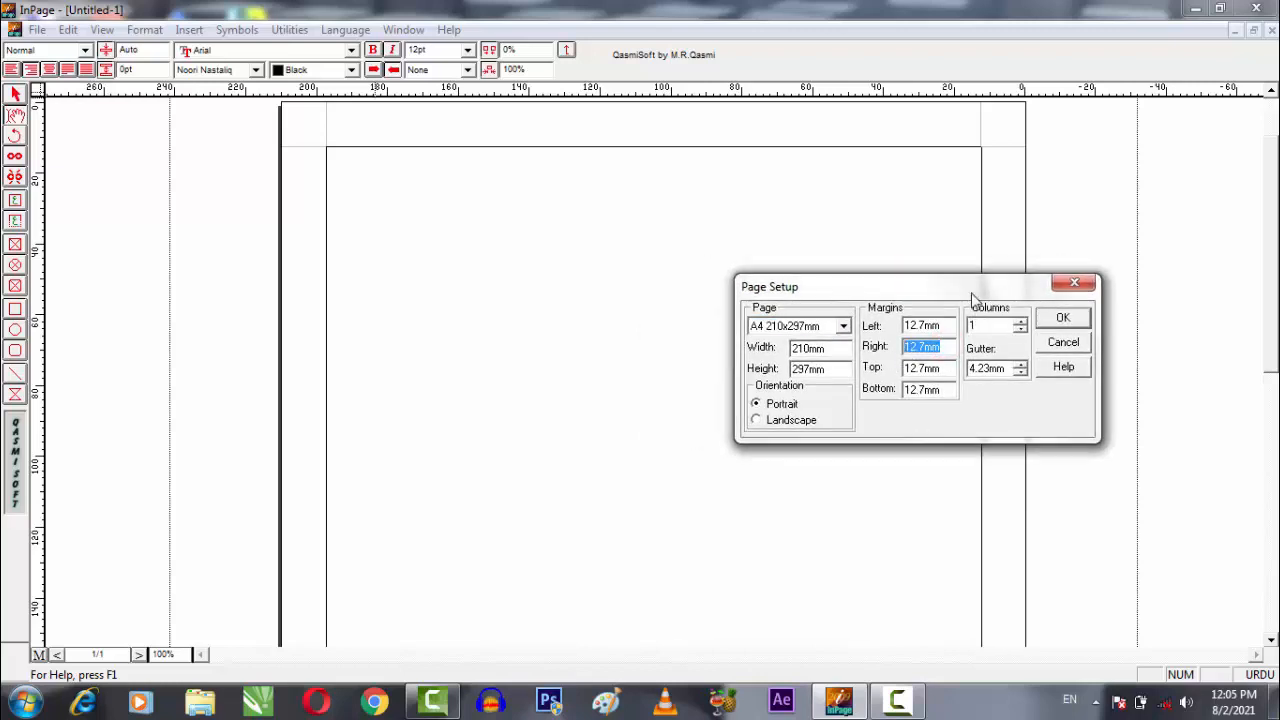
pyautogui.moveTo(990, 283); pyautogui.dragTo(966, 293)
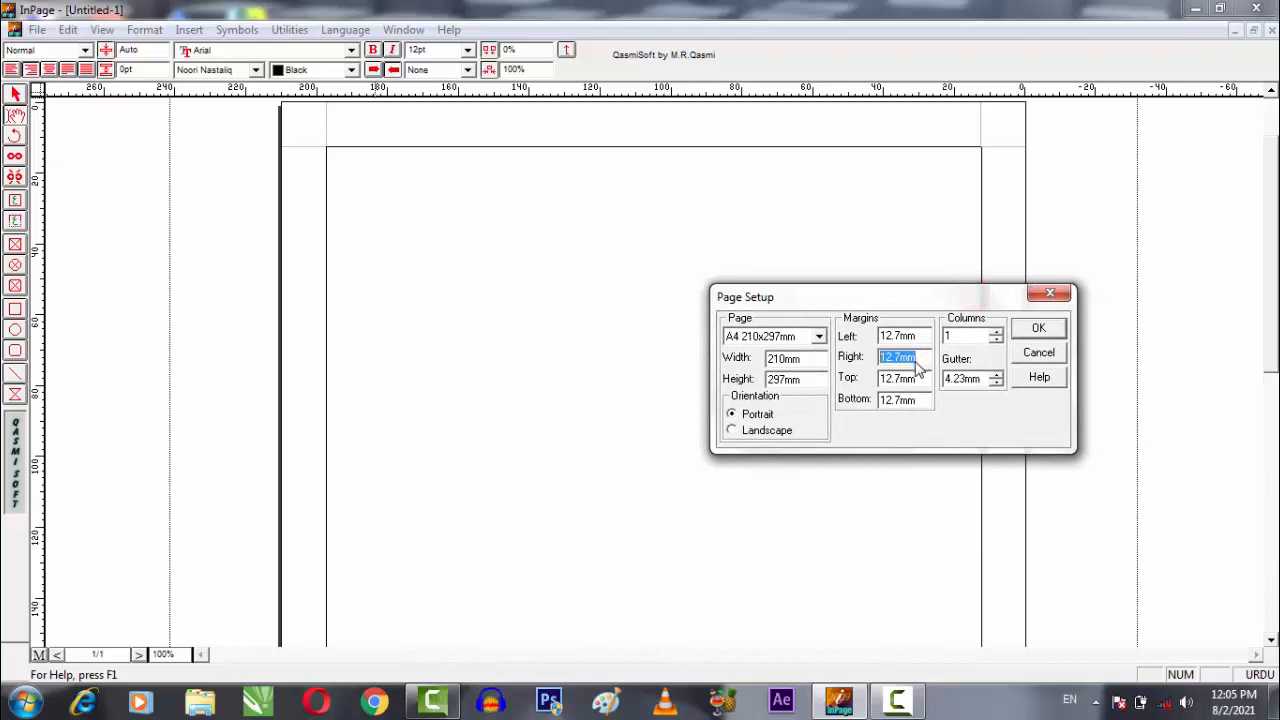
pyautogui.write('5')
pyautogui.press('Return')
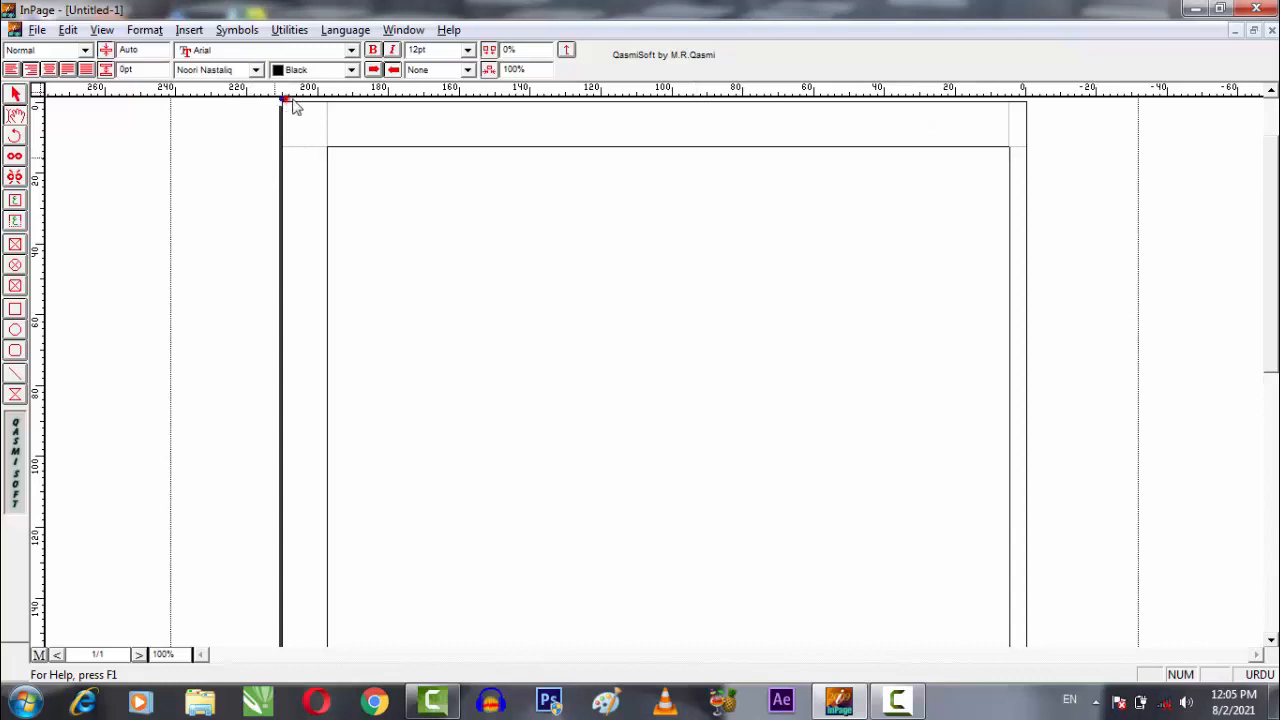
pyautogui.moveTo(284, 102)
pyautogui.mouseDown()
pyautogui.moveTo(880, 266)
pyautogui.moveTo(1013, 391)
pyautogui.moveTo(1030, 453)
pyautogui.mouseUp()
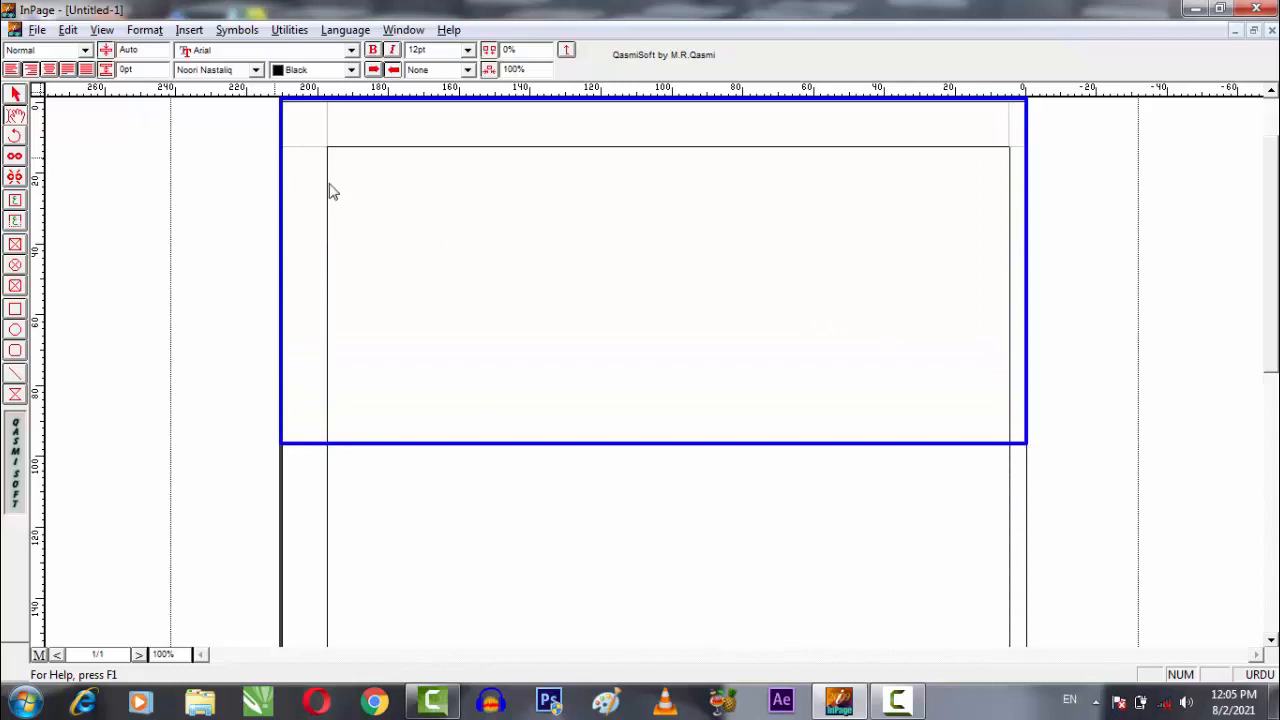
pyautogui.moveTo(325, 146)
pyautogui.mouseDown()
pyautogui.moveTo(483, 183)
pyautogui.moveTo(1043, 230)
pyautogui.moveTo(1006, 424)
pyautogui.mouseUp()
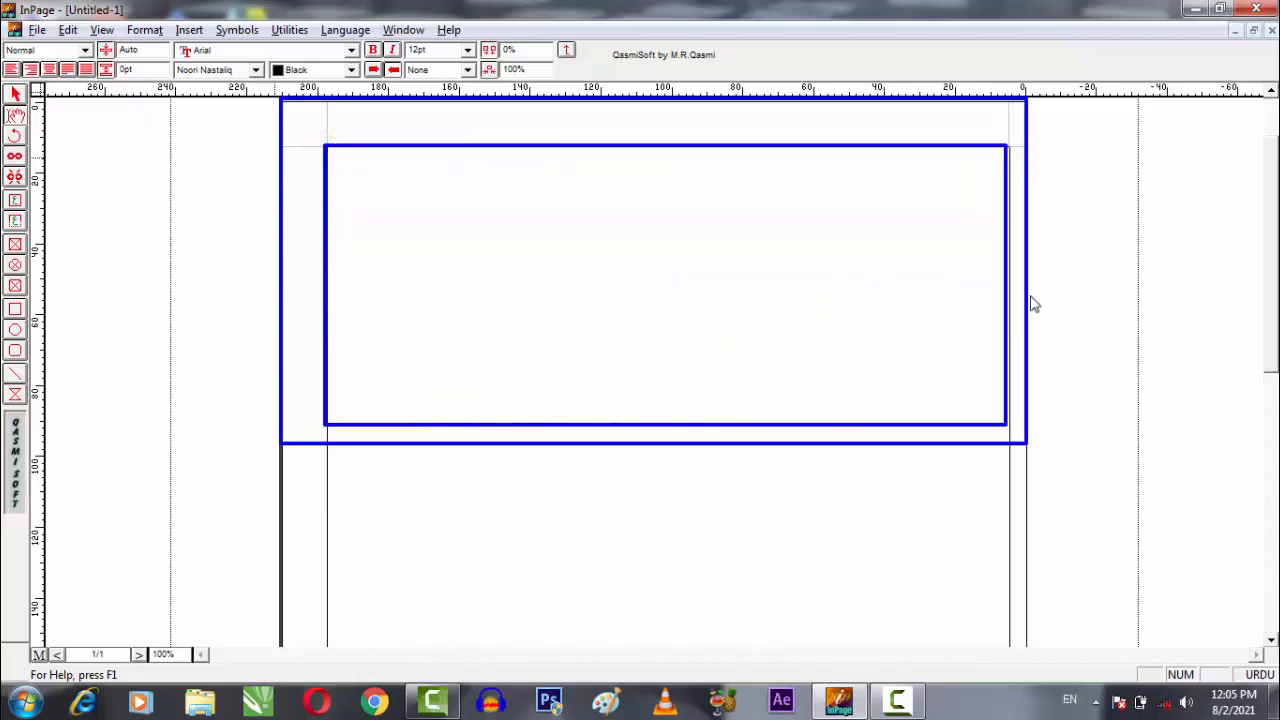
pyautogui.moveTo(1004, 152); pyautogui.dragTo(949, 167)
pyautogui.moveTo(1016, 173); pyautogui.dragTo(1015, 211)
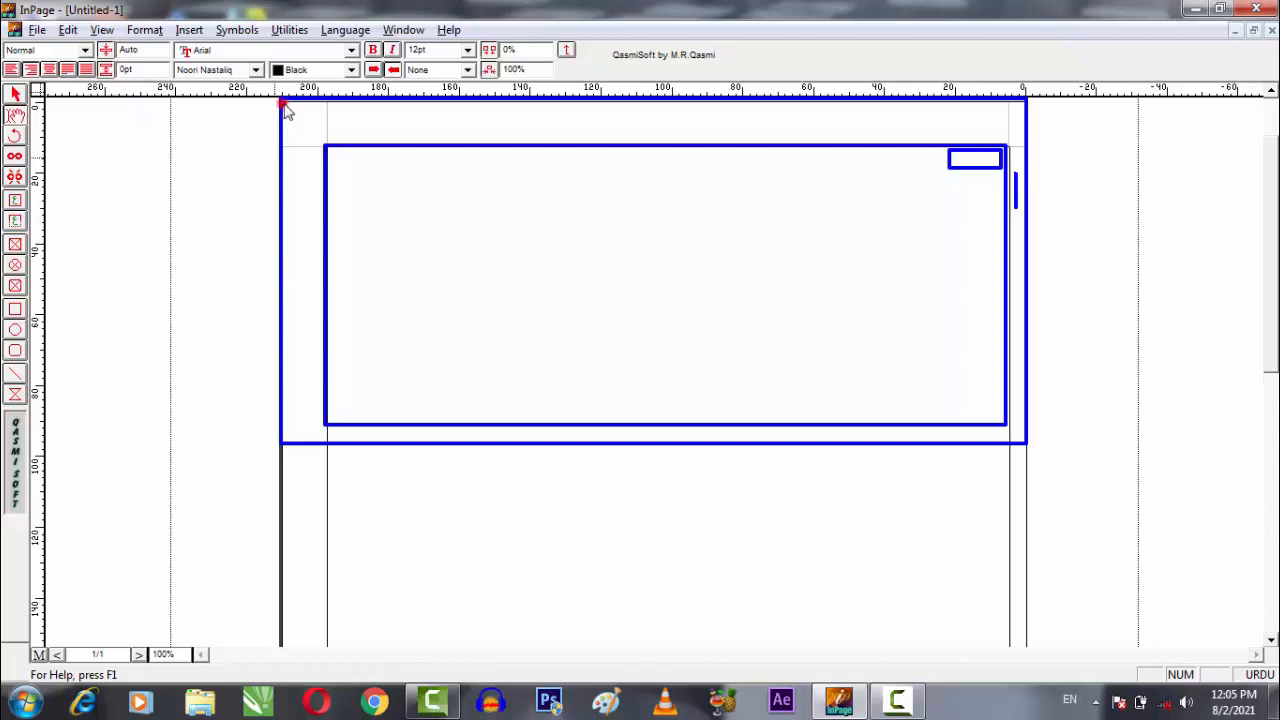
pyautogui.moveTo(286, 109); pyautogui.dragTo(1032, 110)
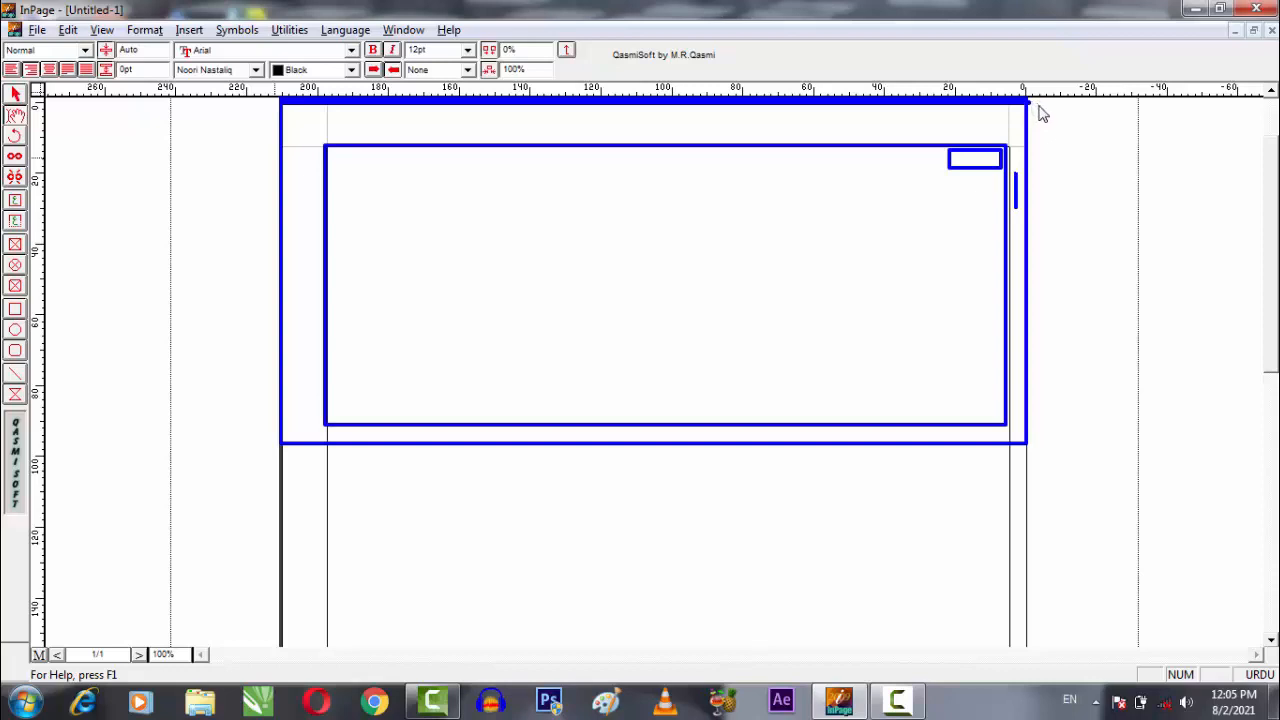
pyautogui.click(1041, 113)
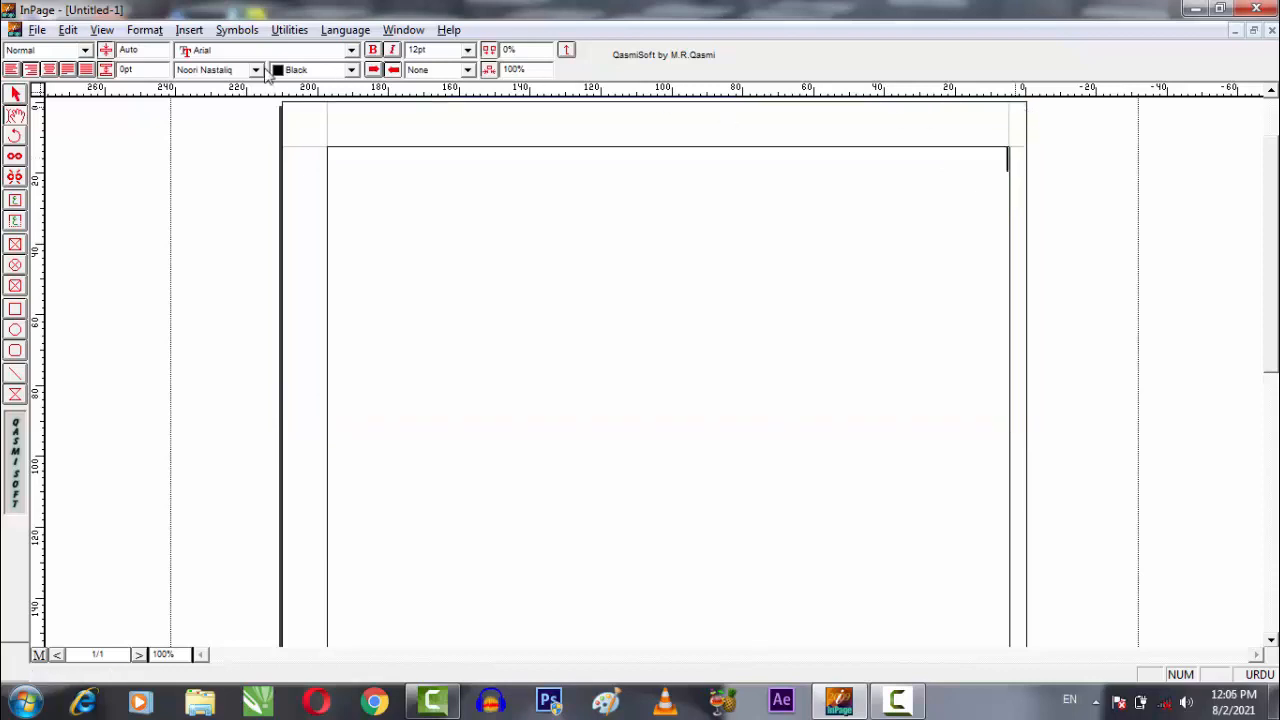
# Step: Change the document's page size to Letter 8.5x11" in the page setup and apply it
pyautogui.click(155, 33)
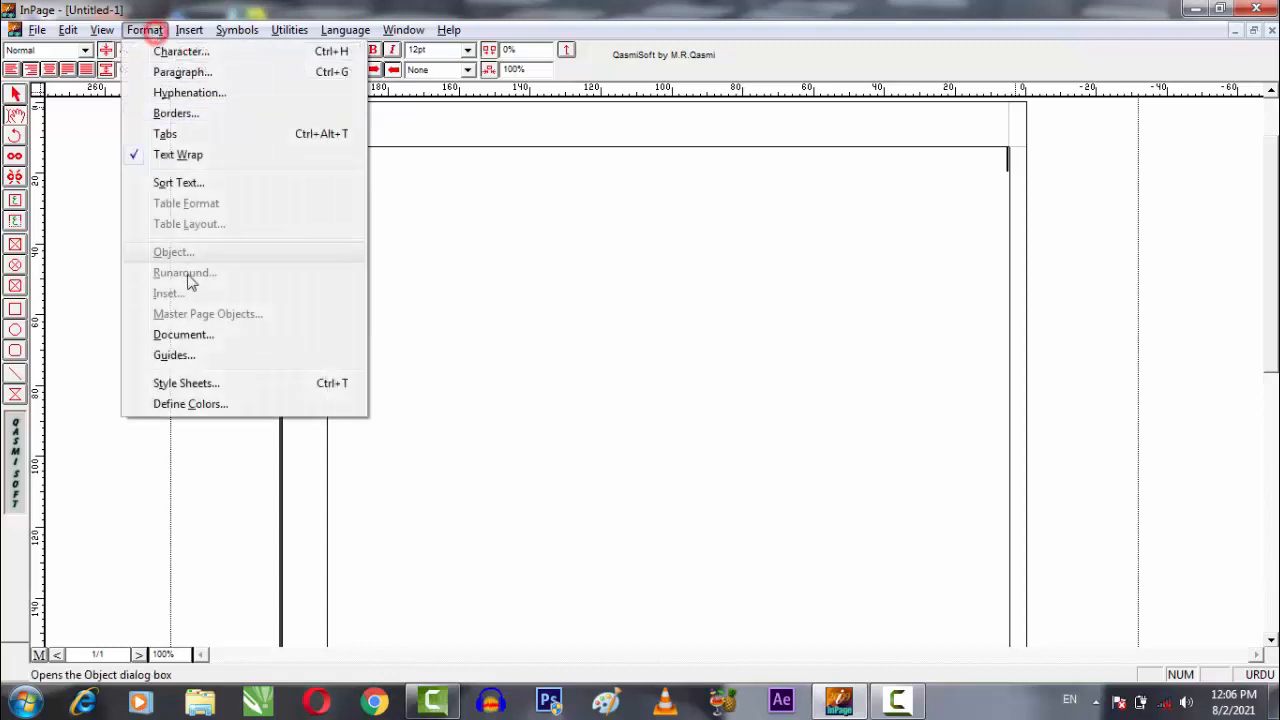
pyautogui.click(206, 334)
pyautogui.moveTo(566, 280); pyautogui.dragTo(705, 253)
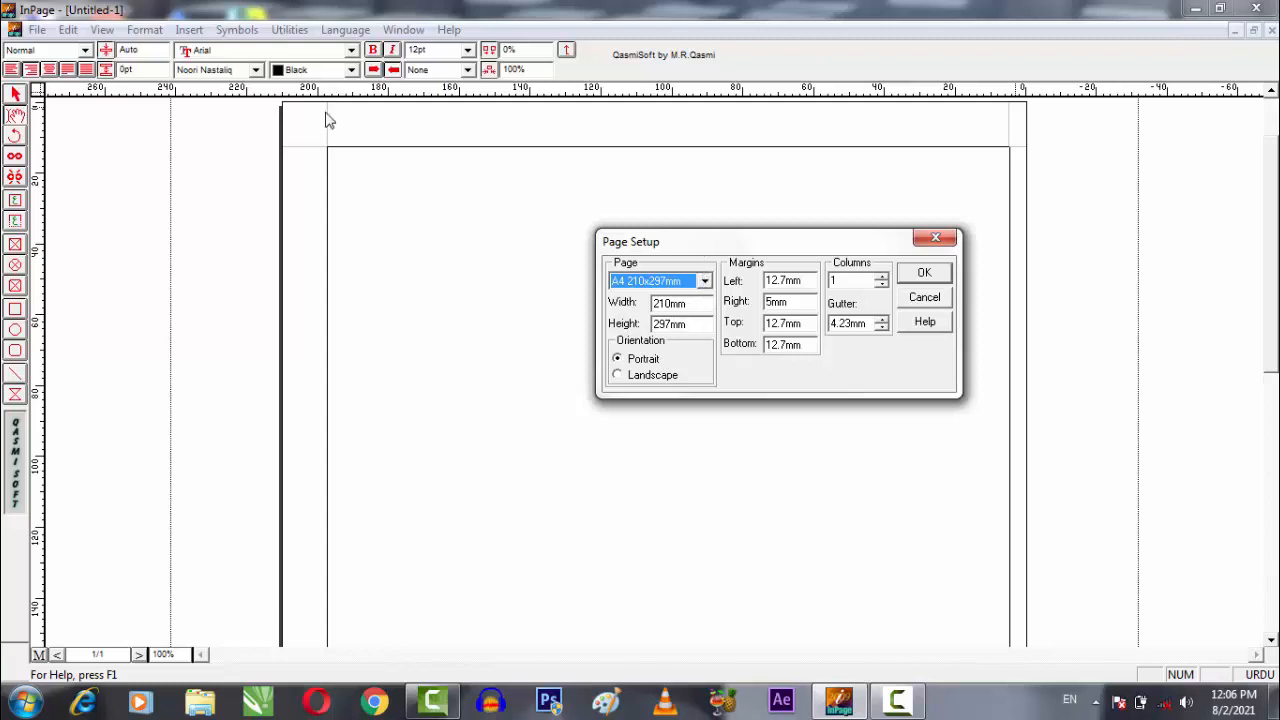
pyautogui.click(705, 281)
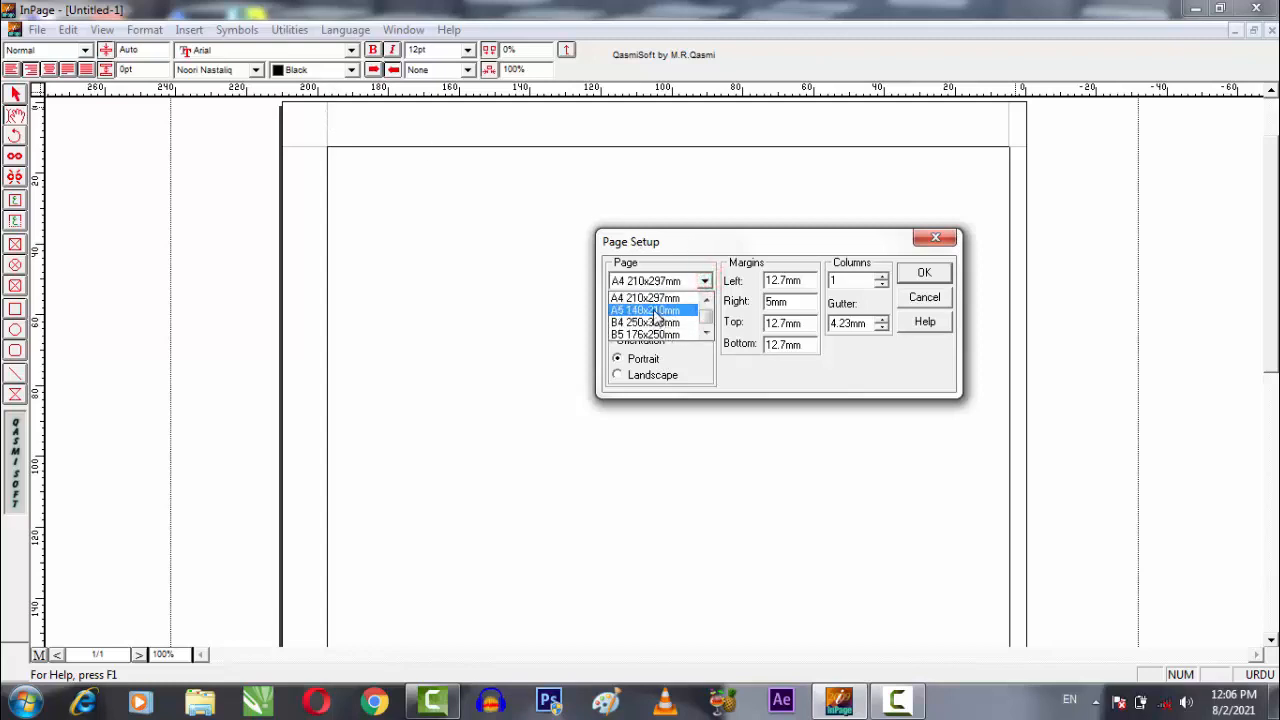
pyautogui.click(704, 313)
pyautogui.moveTo(706, 317); pyautogui.dragTo(704, 307)
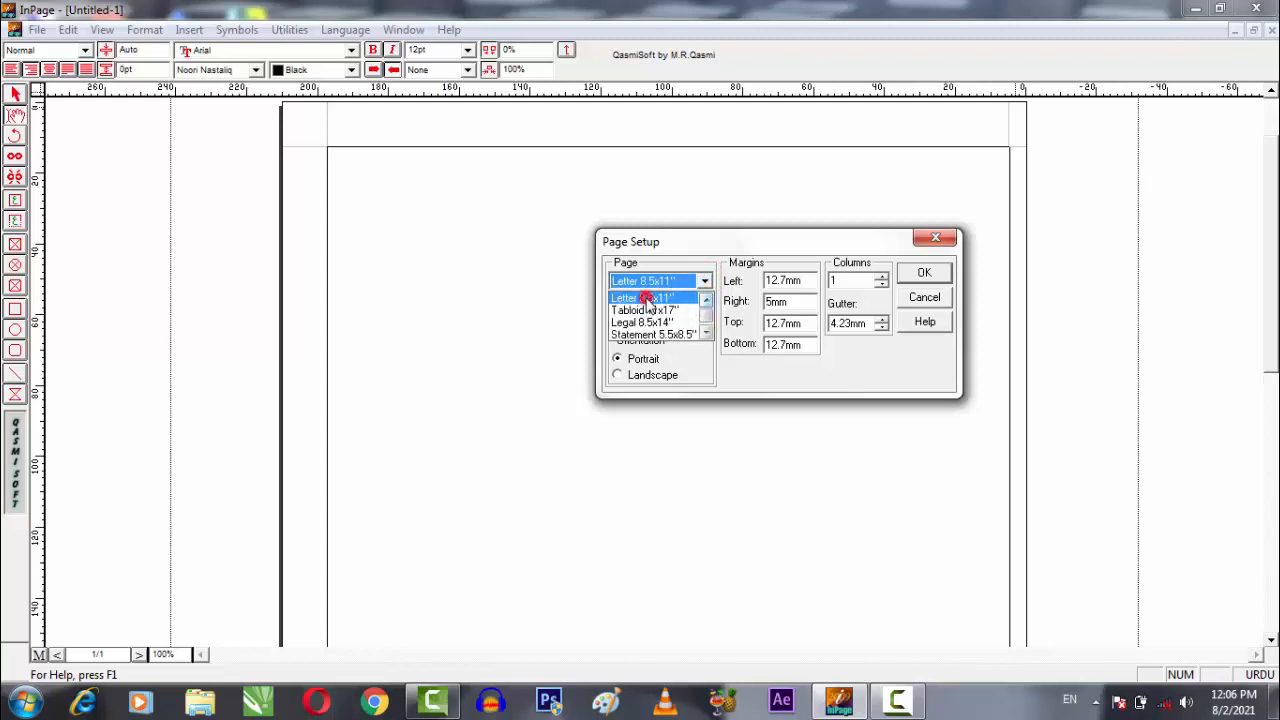
pyautogui.click(645, 298)
pyautogui.click(922, 273)
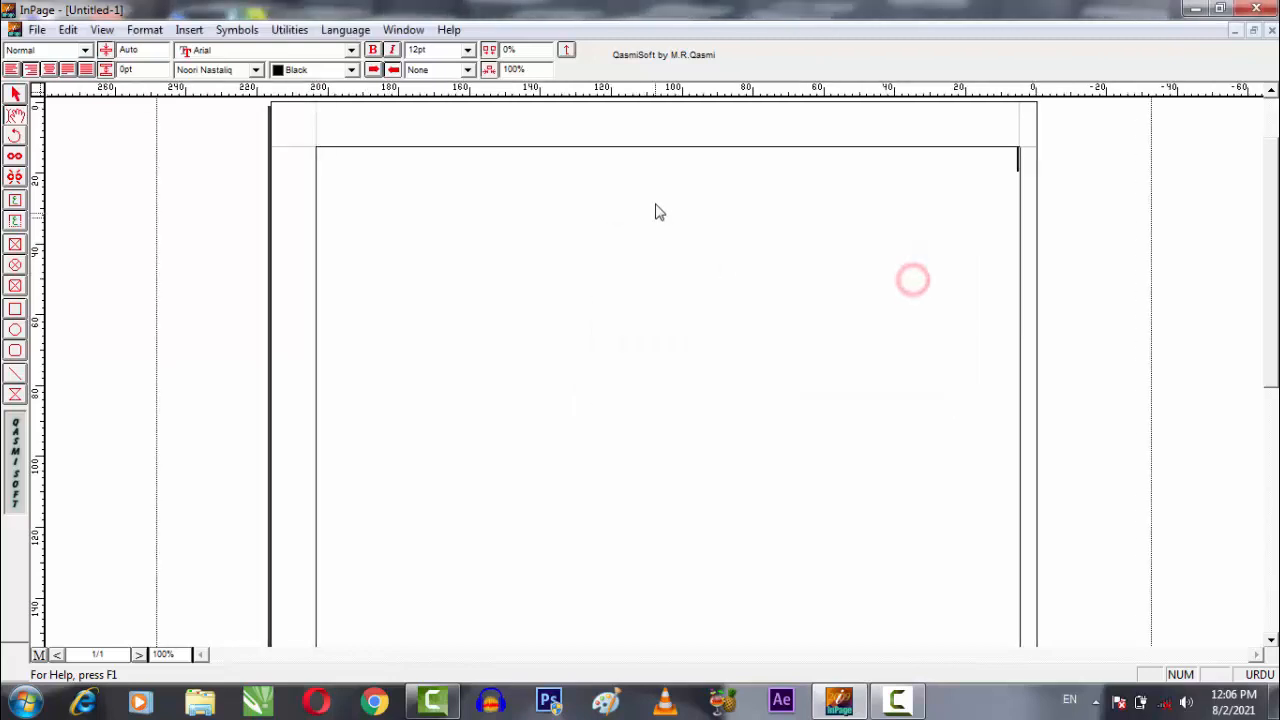
# Step: Reopen the document's page setup
pyautogui.click(165, 27)
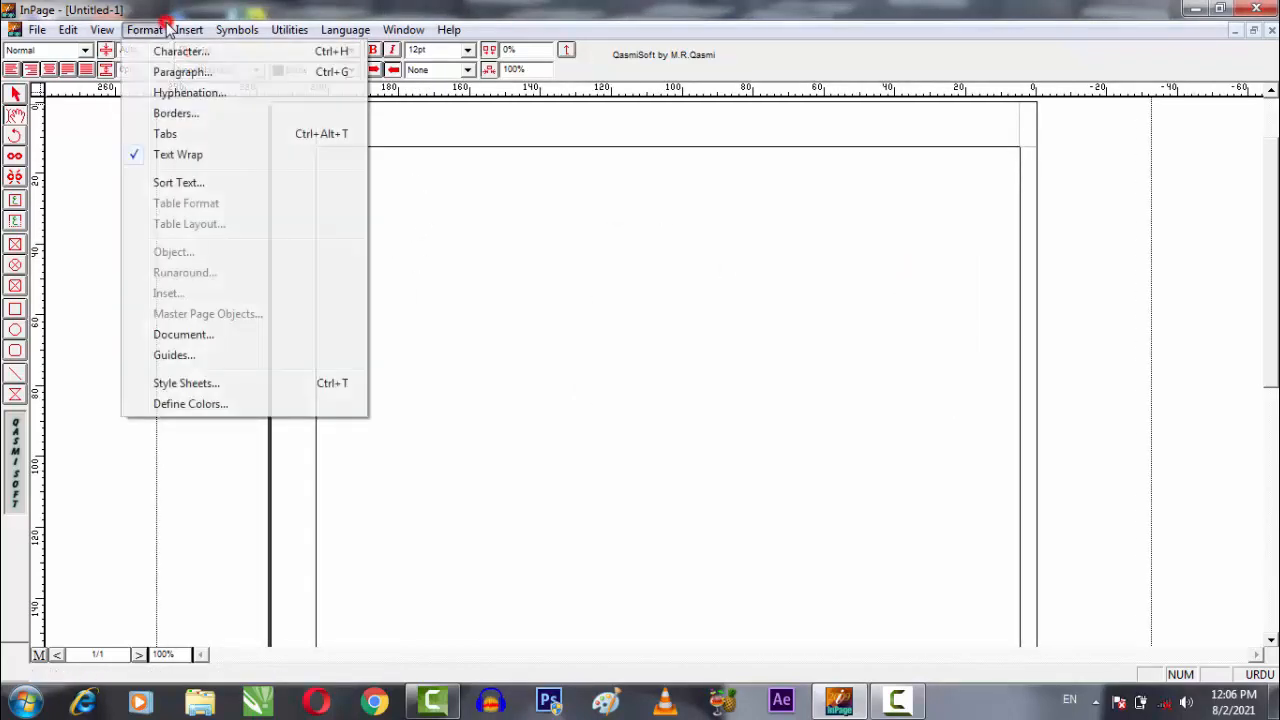